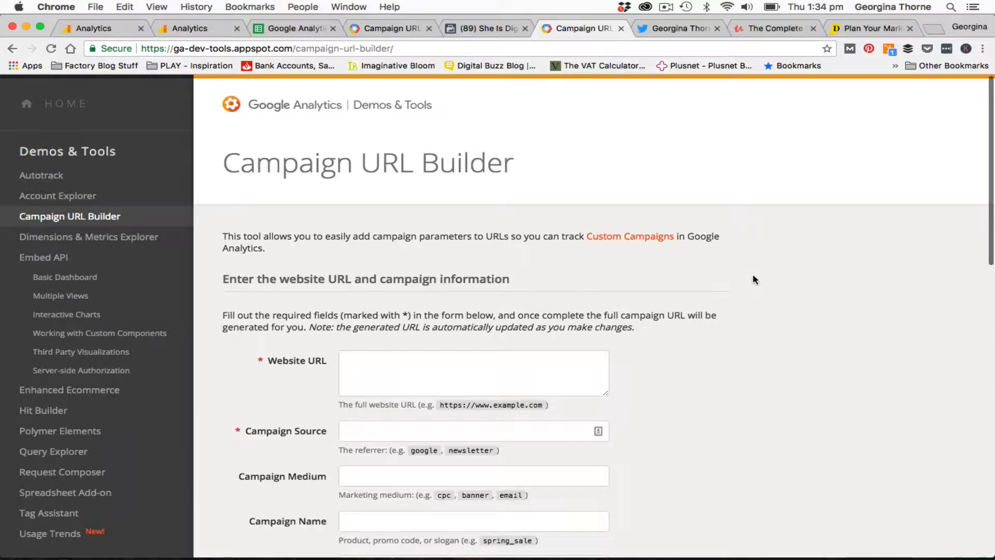
Open the demo account's All Traffic Source/Medium report and review its source and medium table
scroll(753, 274, down, 2)
scroll(753, 275, up, 3)
click(126, 31)
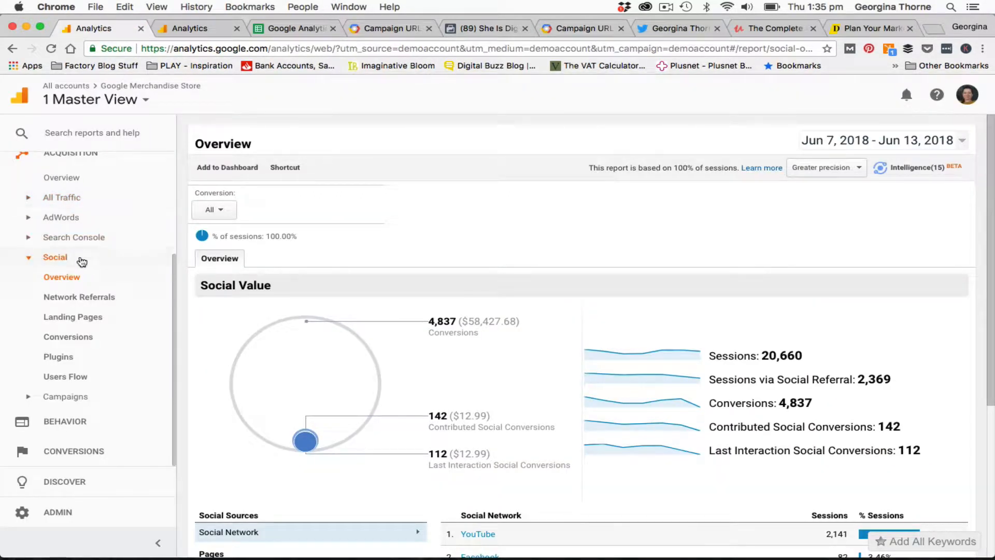
scroll(78, 332, up, 5)
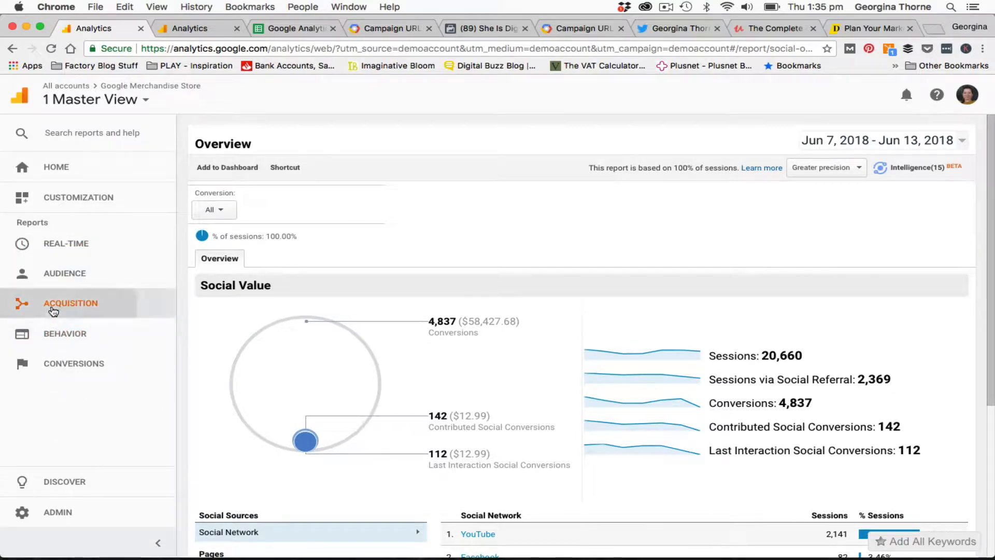
click(53, 310)
click(53, 348)
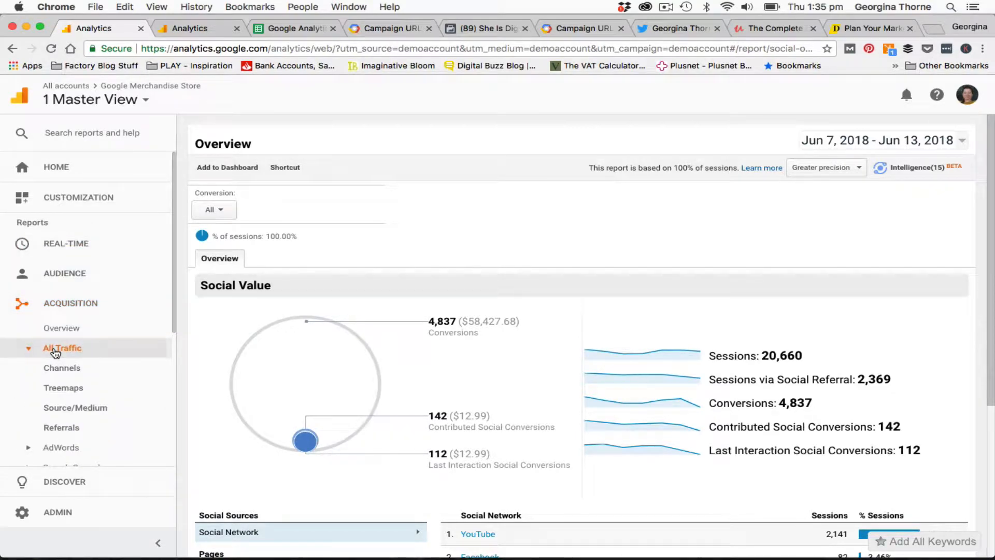
click(65, 408)
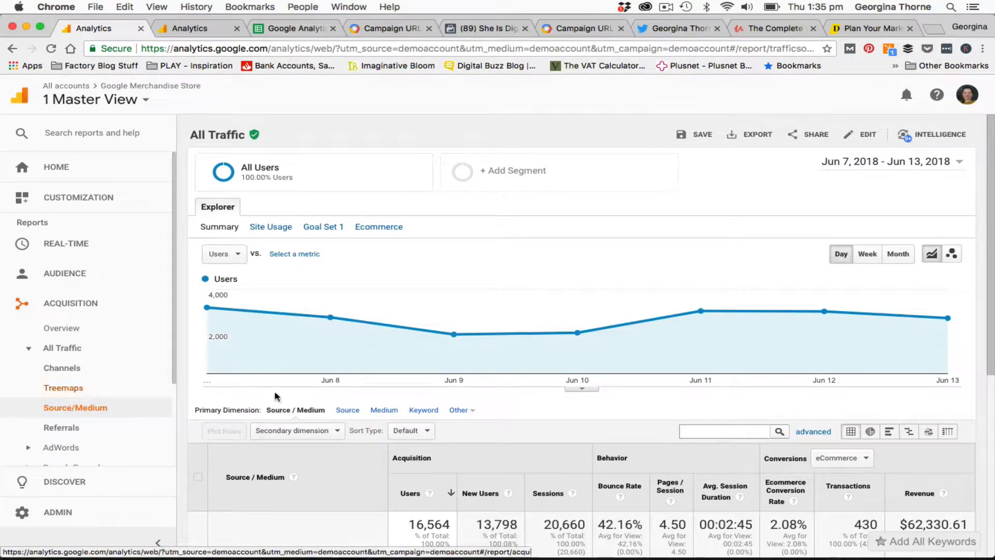
scroll(337, 482, down, 6)
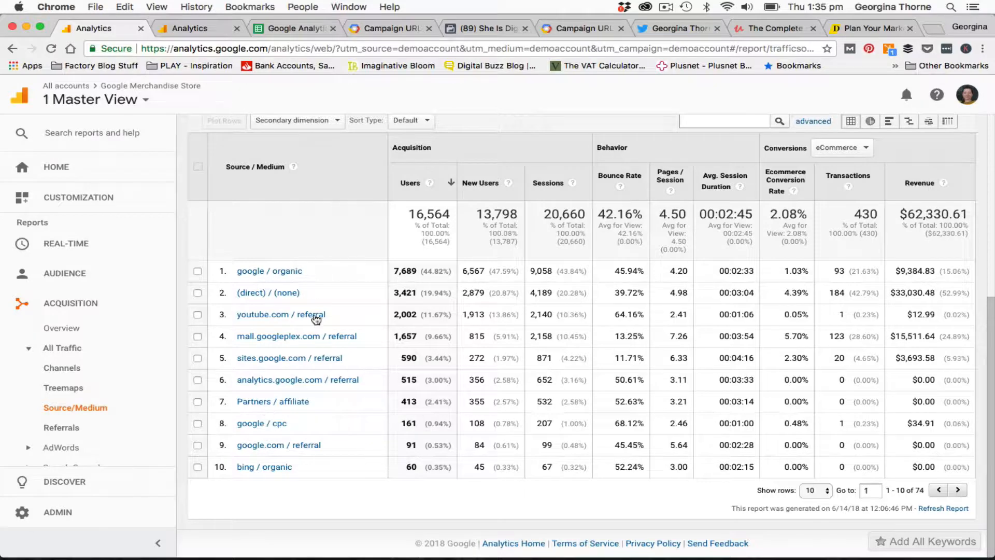
Review the Campaign URL Builder form and its website URL and campaign parameter fields
click(394, 30)
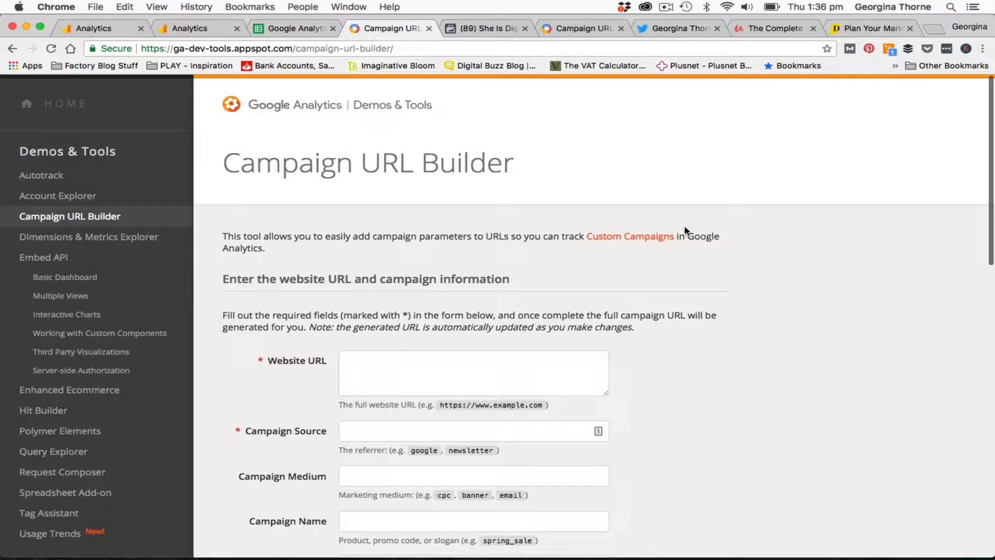
scroll(780, 475, down, 5)
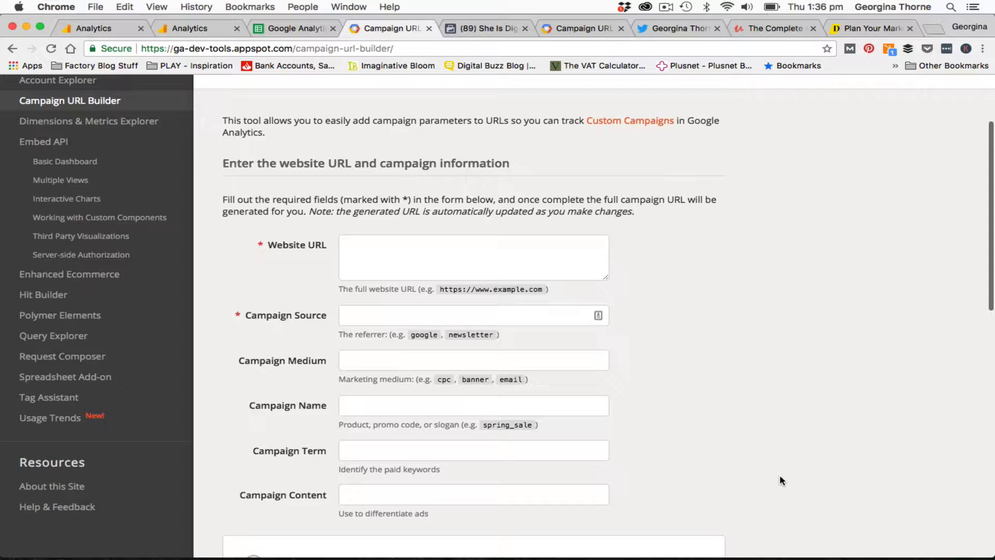
scroll(780, 477, down, 4)
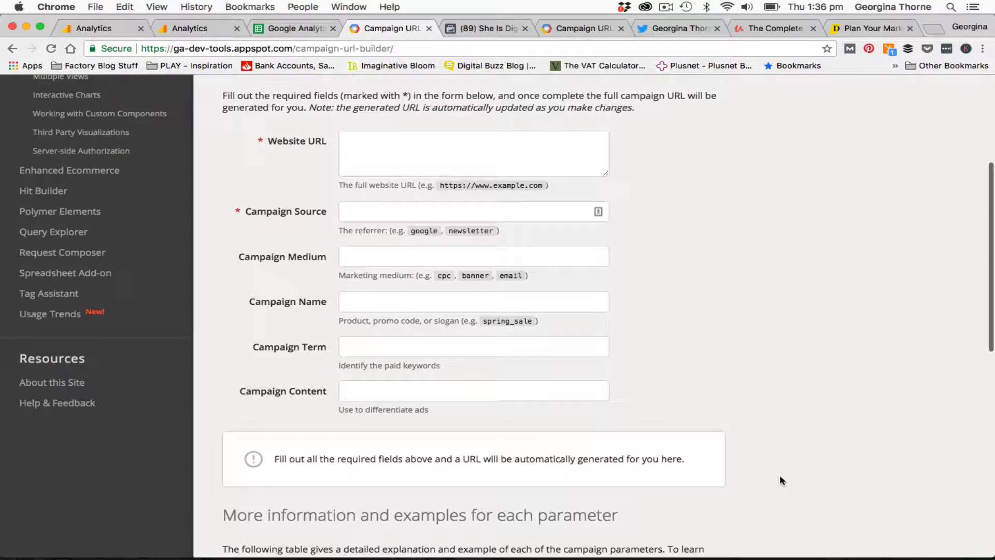
scroll(781, 480, up, 9)
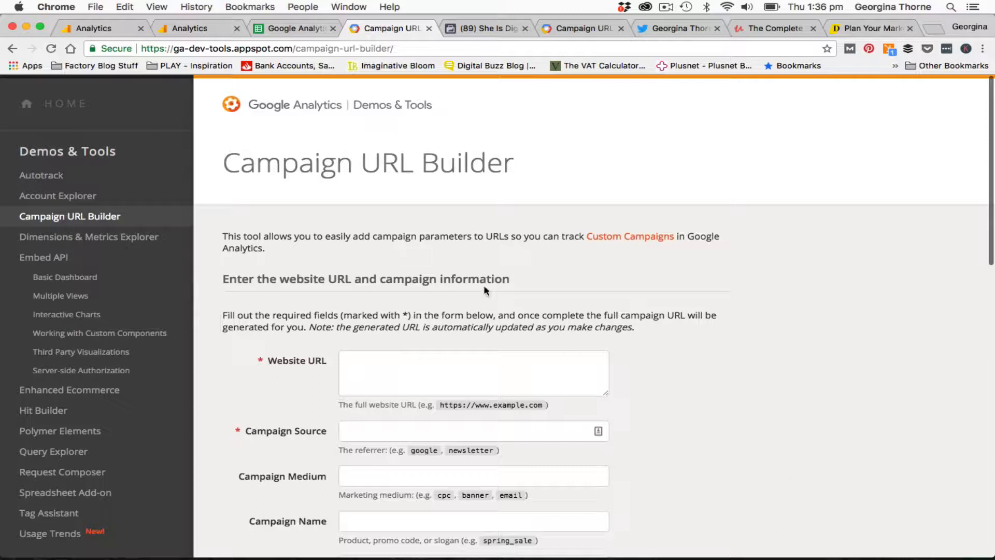
scroll(718, 384, down, 2)
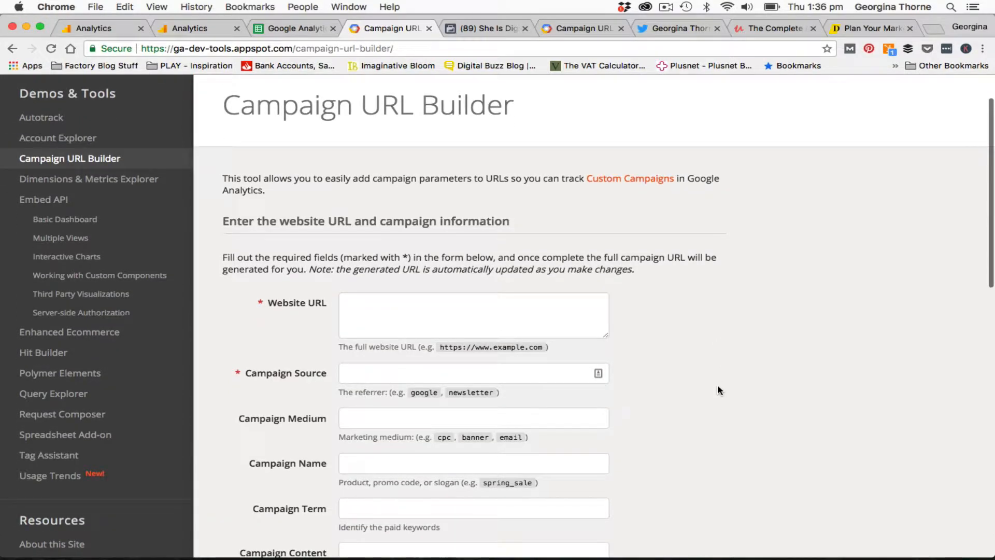
scroll(718, 386, up, 2)
scroll(718, 387, down, 4)
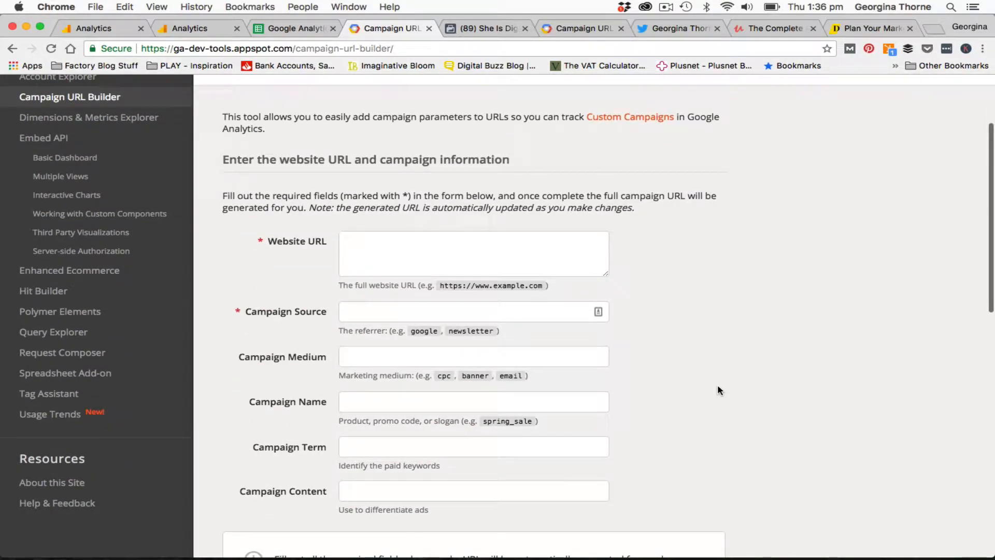
scroll(718, 387, down, 4)
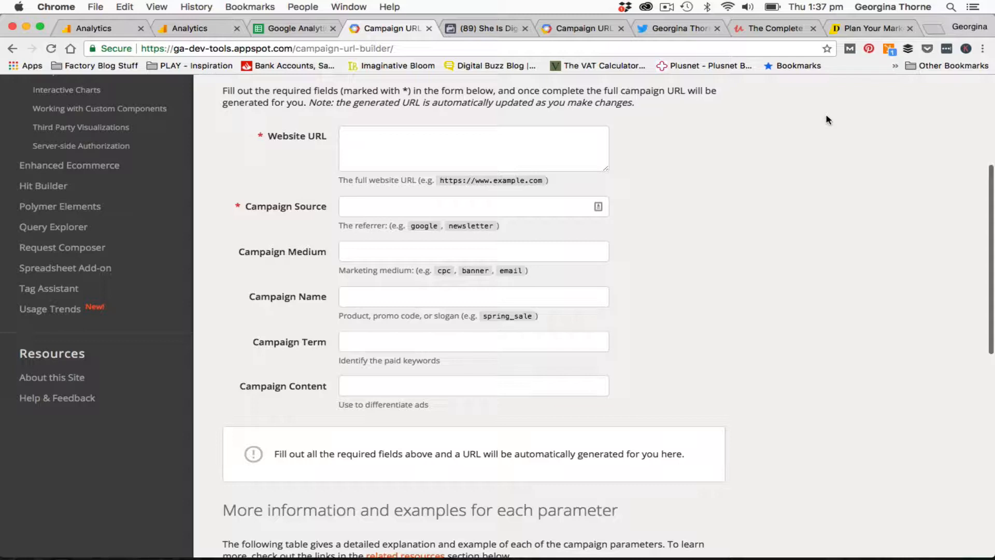
Examine the Plan Your Marketing Campaign Kit landing page and its address
click(879, 30)
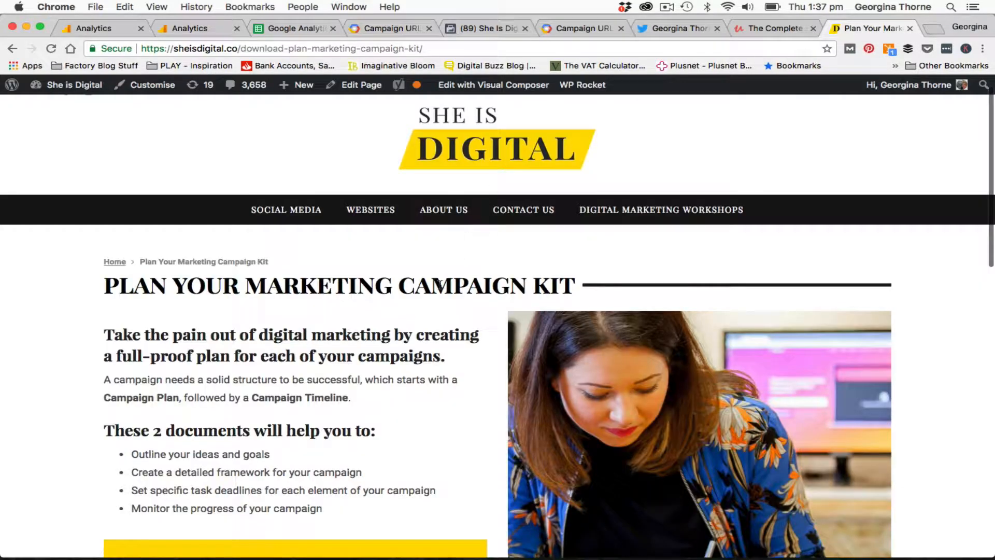
scroll(266, 409, down, 3)
scroll(266, 409, up, 3)
scroll(267, 409, down, 4)
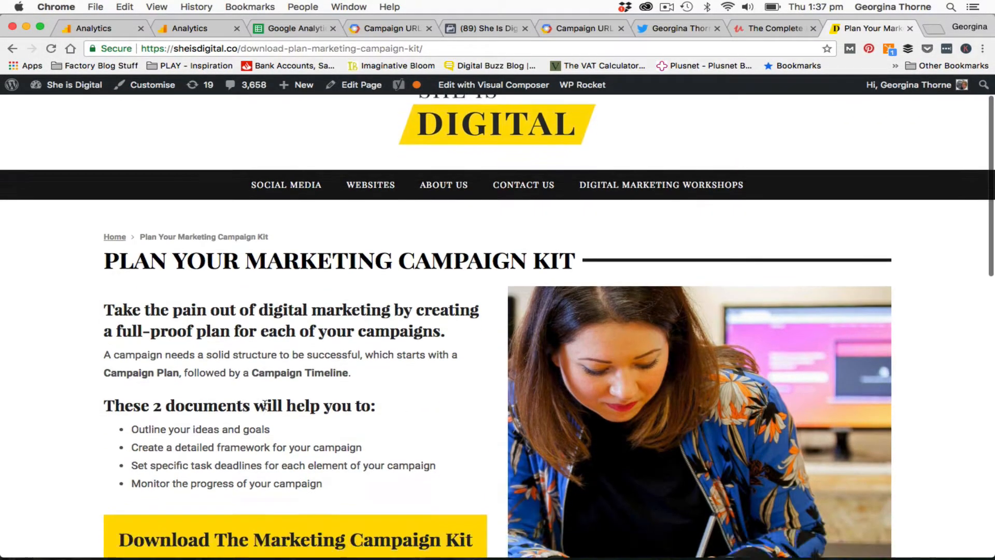
scroll(265, 409, down, 4)
scroll(262, 407, up, 7)
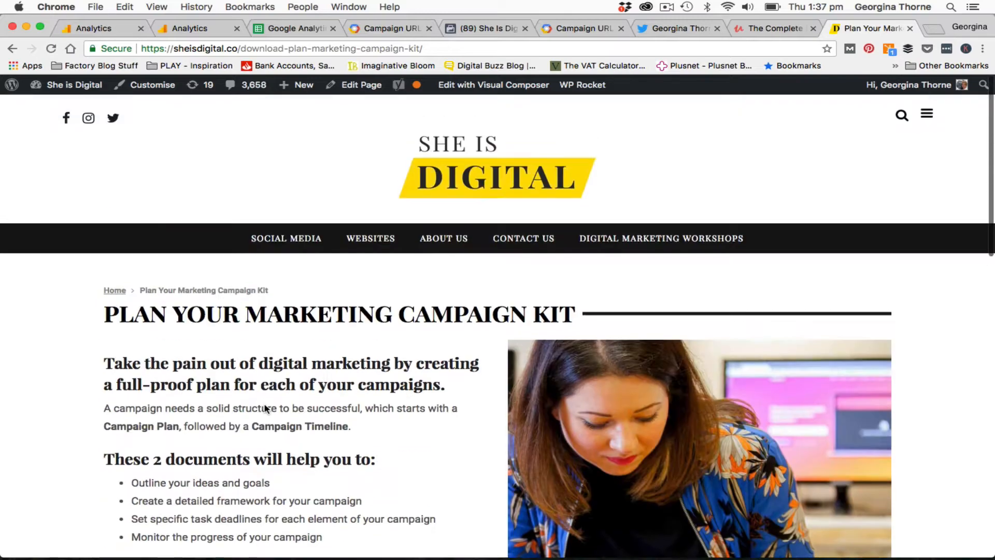
click(326, 49)
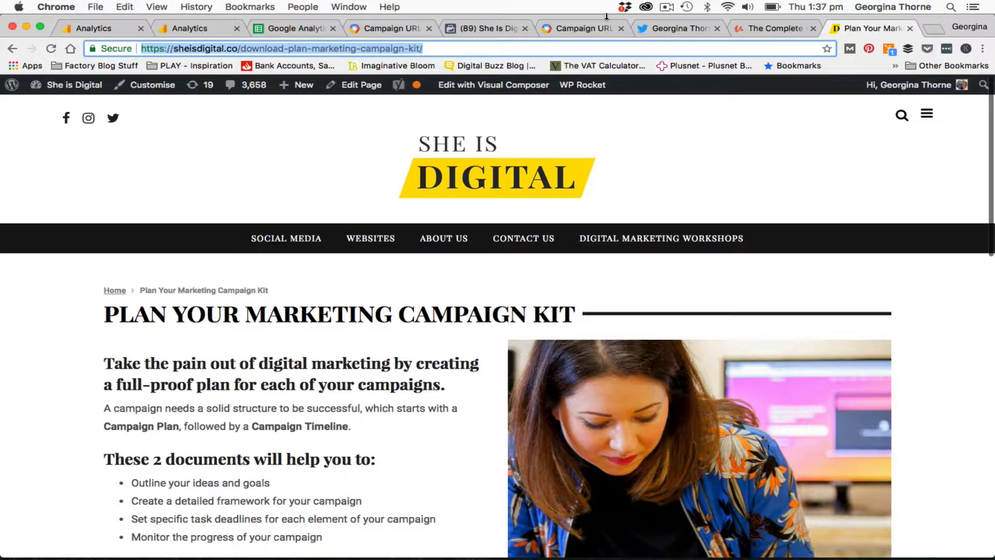
click(480, 32)
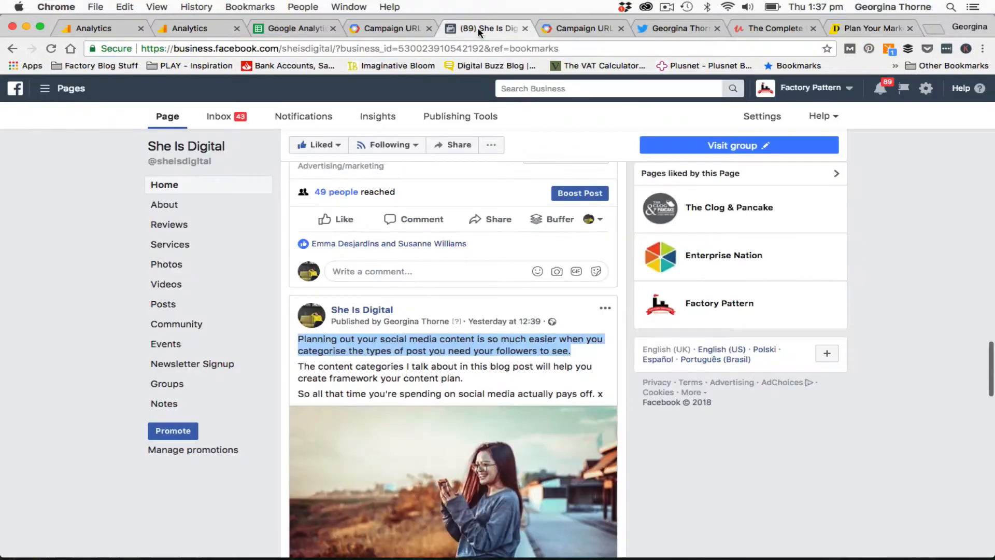
click(858, 30)
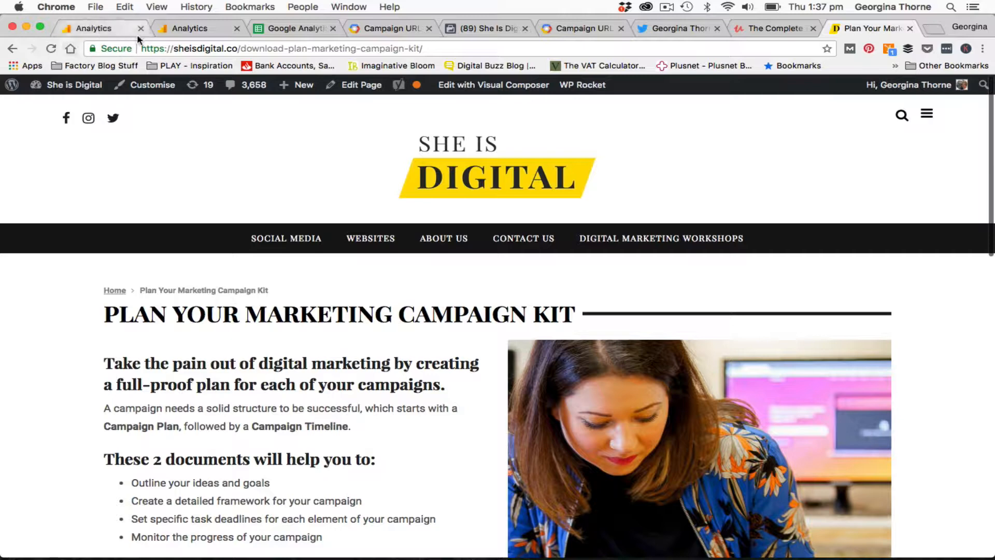
Review the All Campaigns report in the She is Digital analytics view
click(182, 31)
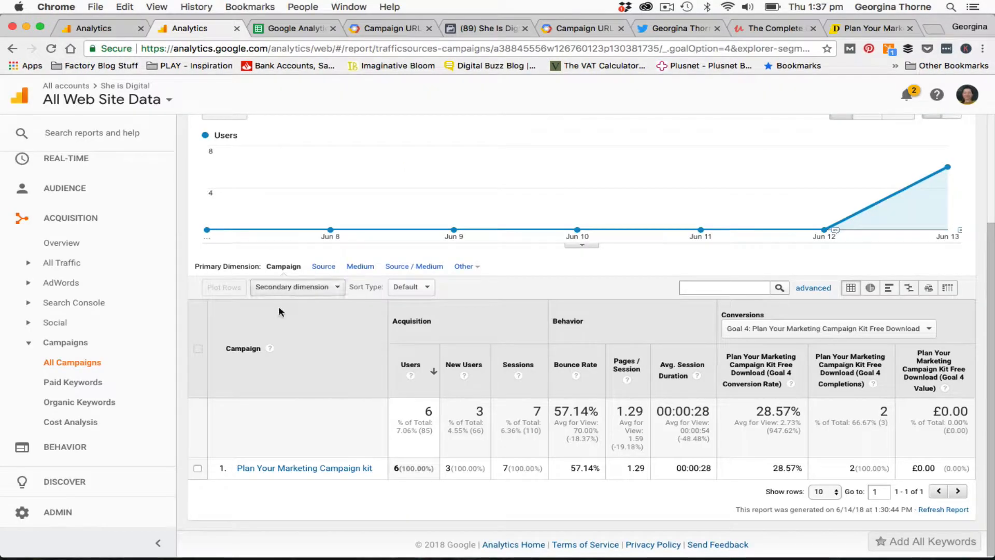
scroll(111, 262, up, 2)
scroll(83, 241, down, 3)
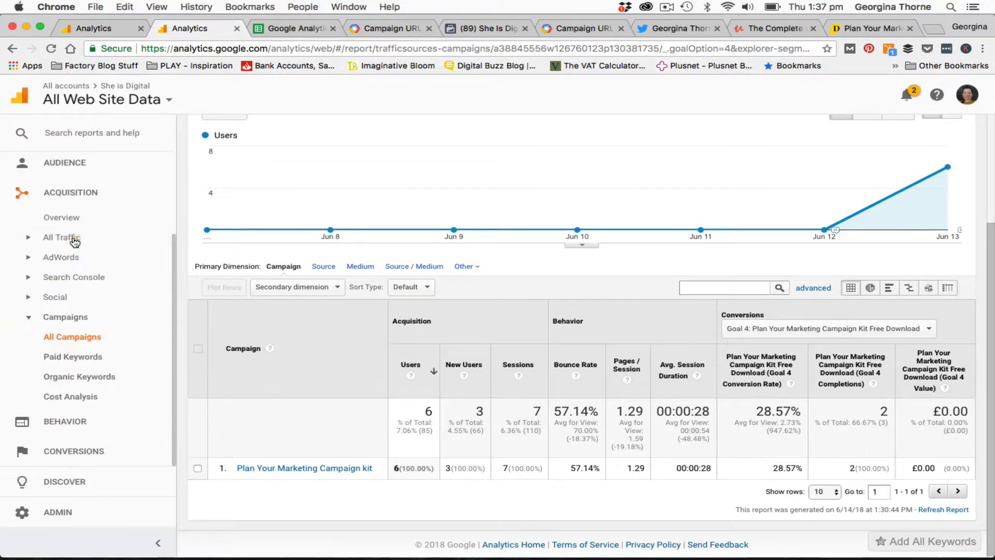
scroll(75, 242, up, 1)
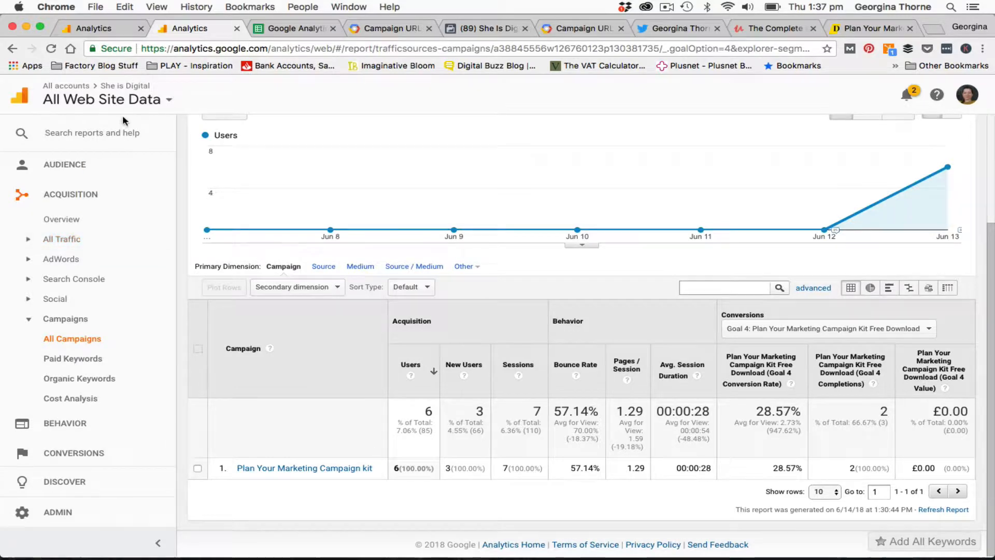
Inspect the setup, description and event details of the Plan Your Marketing Campaign Kit Free Download goal without saving
click(21, 513)
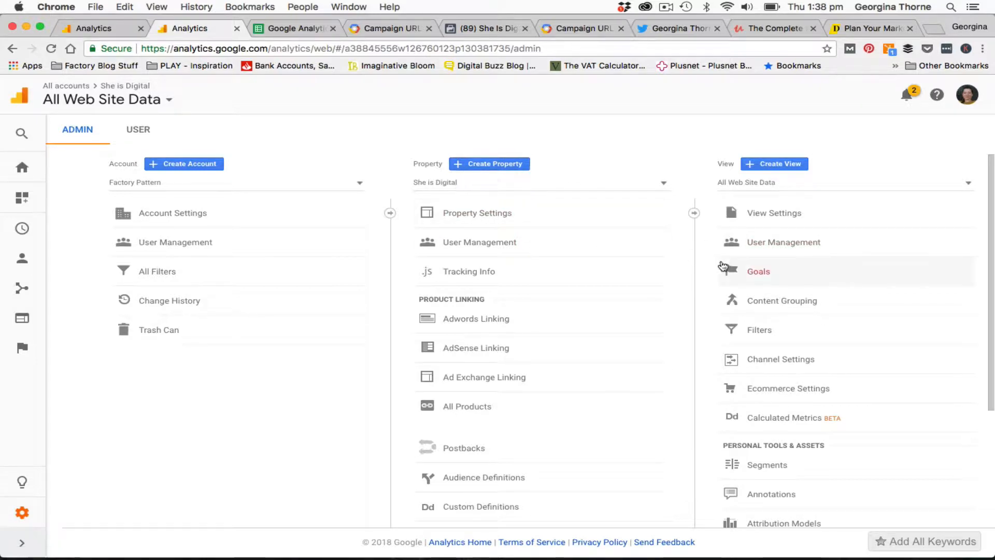
click(751, 274)
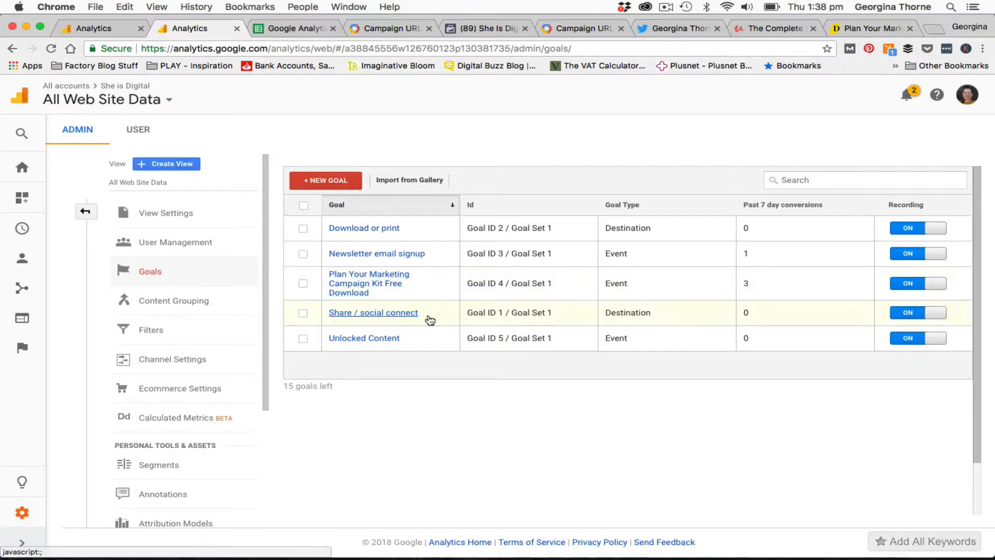
click(359, 286)
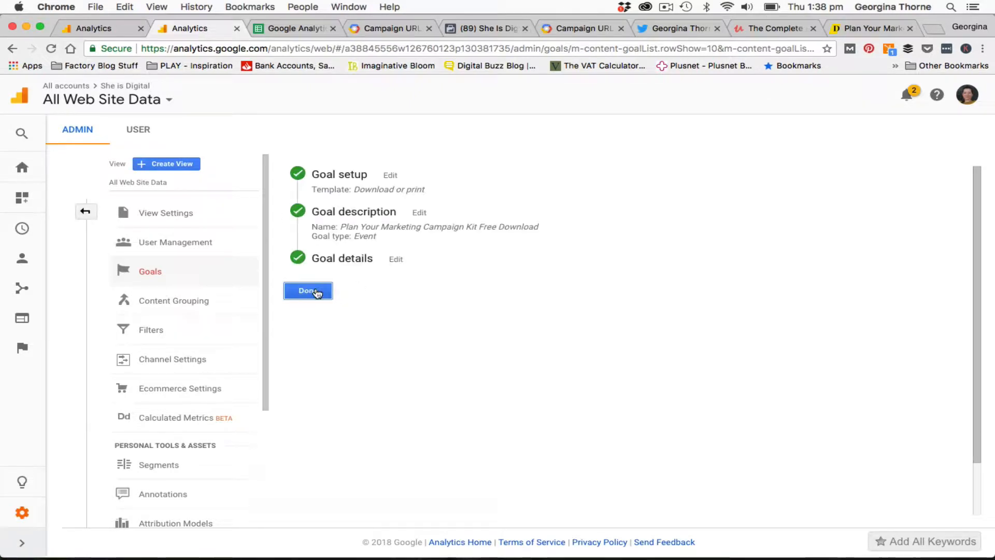
click(390, 176)
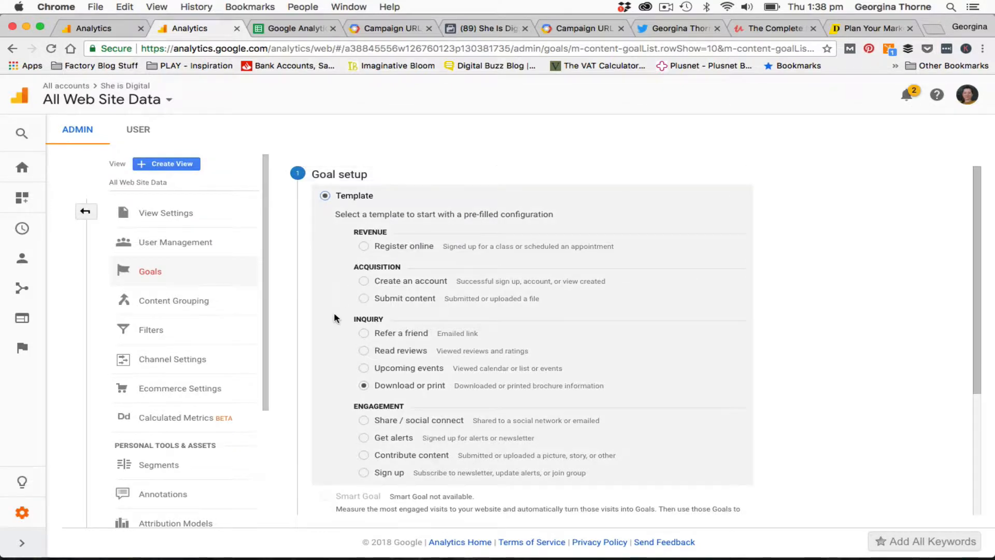
scroll(334, 312, down, 5)
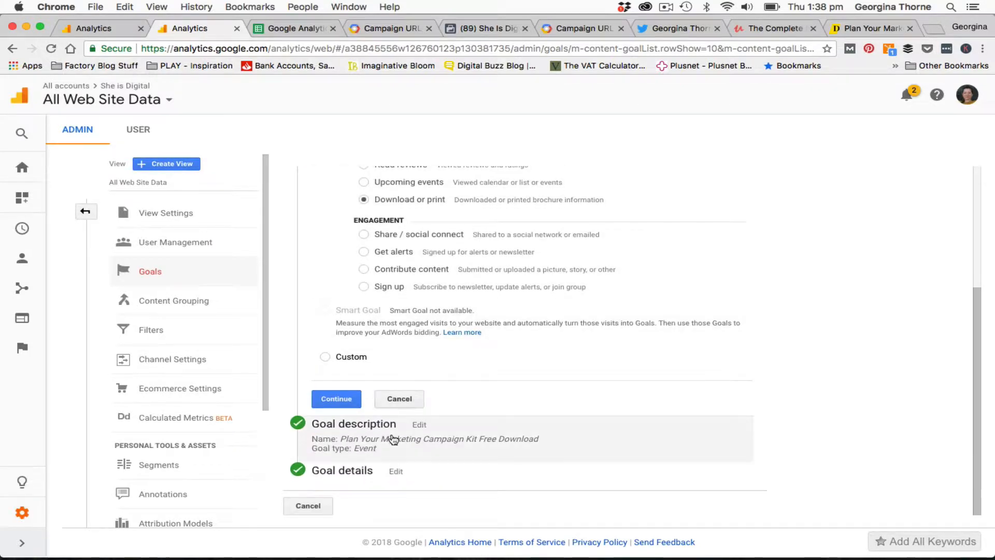
click(418, 425)
scroll(442, 254, up, 2)
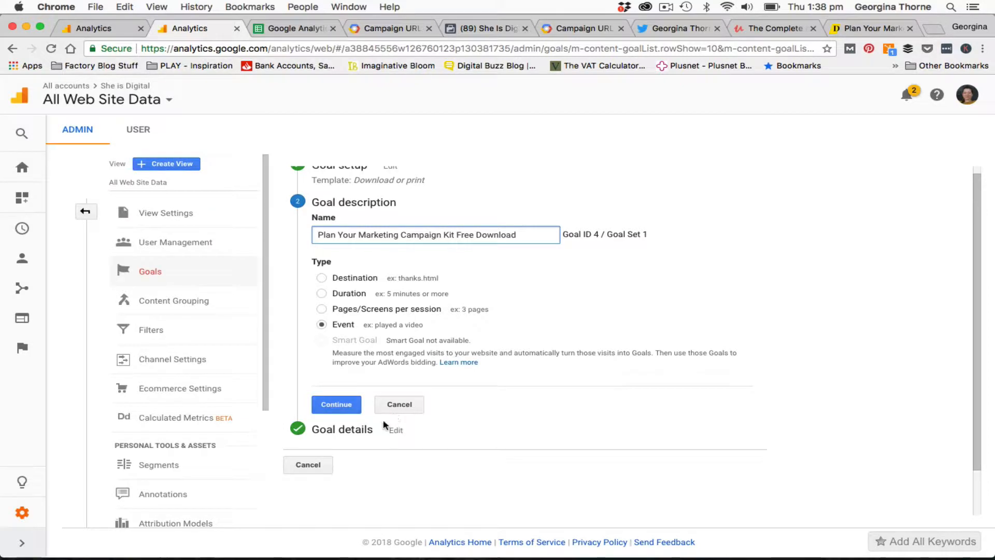
click(389, 431)
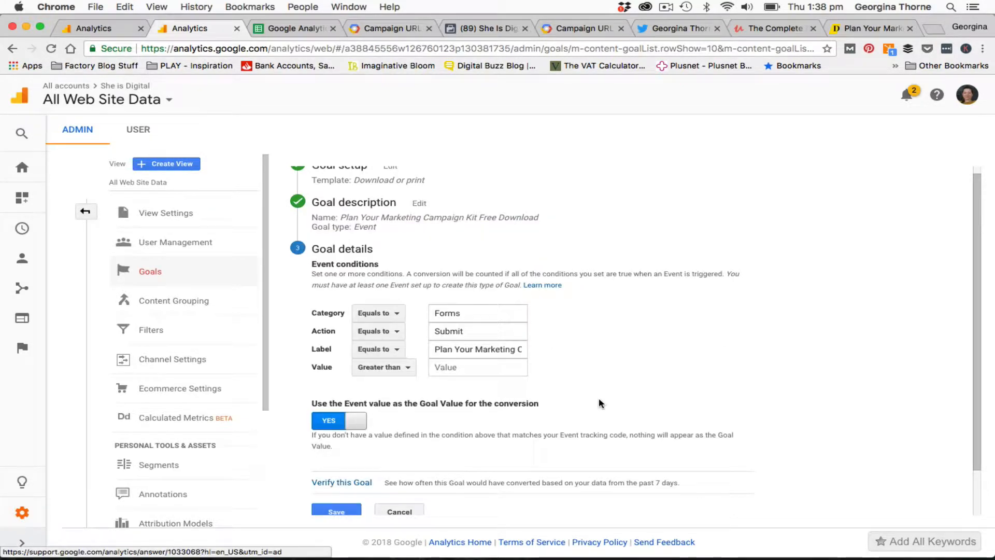
scroll(601, 394, down, 1)
scroll(603, 389, down, 1)
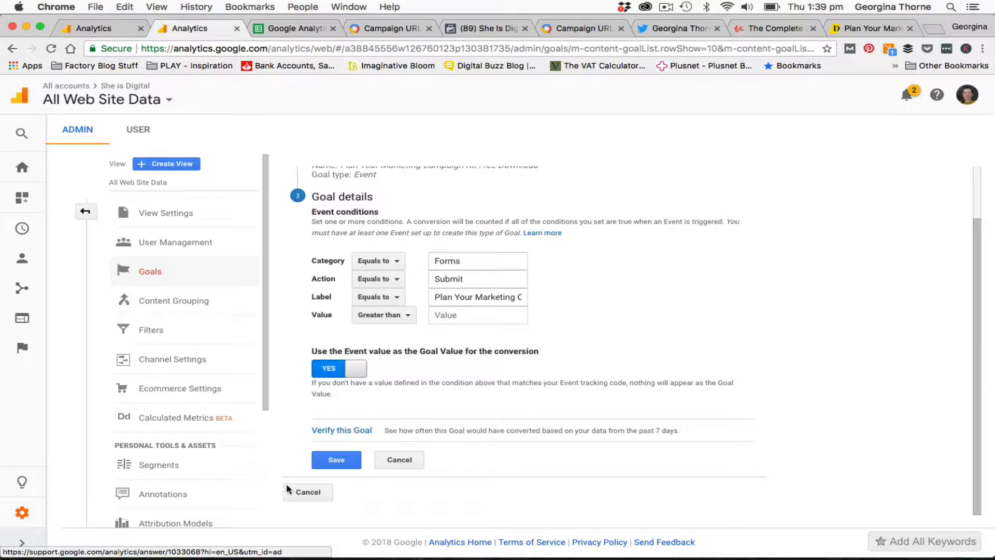
click(313, 493)
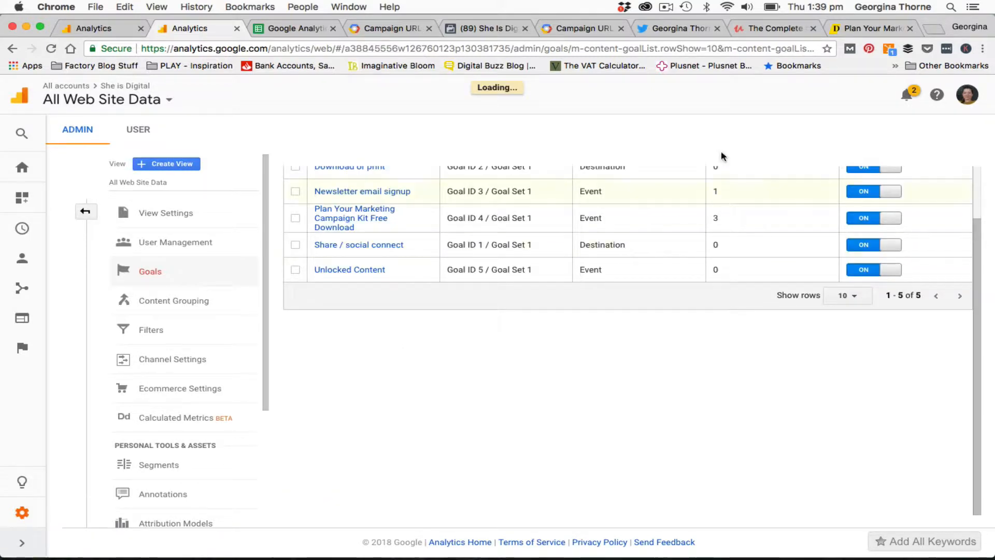
scroll(631, 282, up, 2)
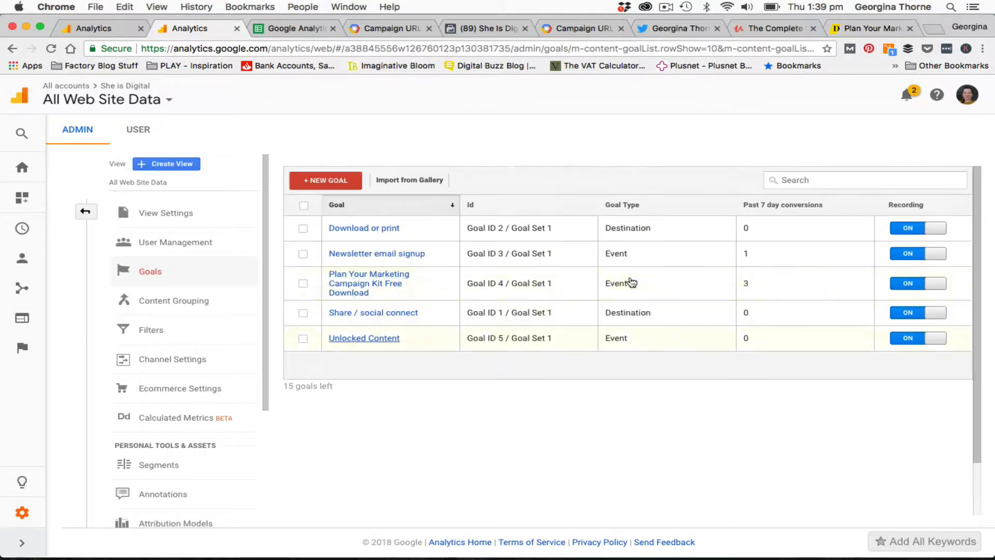
Copy the campaign kit page's address into the Website URL field of the Campaign URL Builder
click(863, 28)
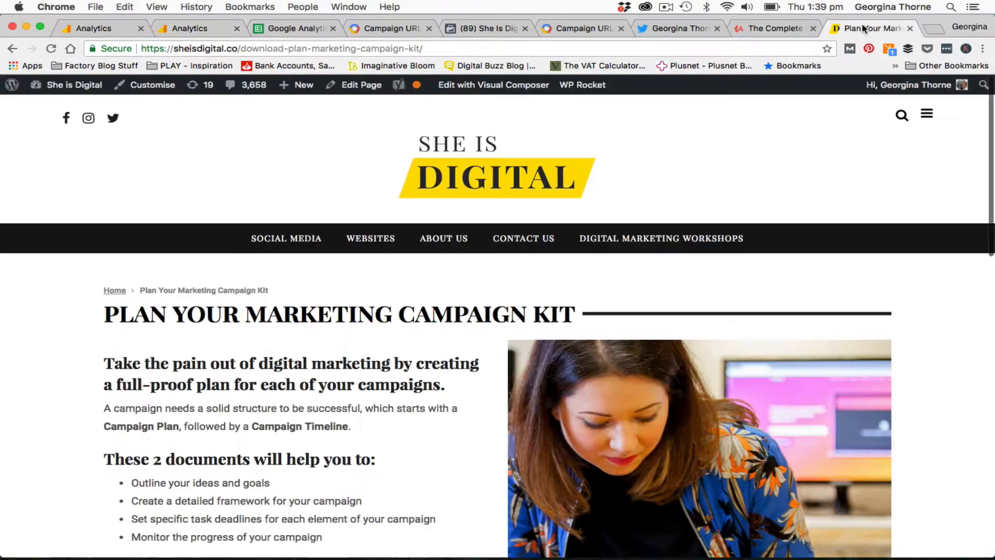
click(324, 48)
key(super+c)
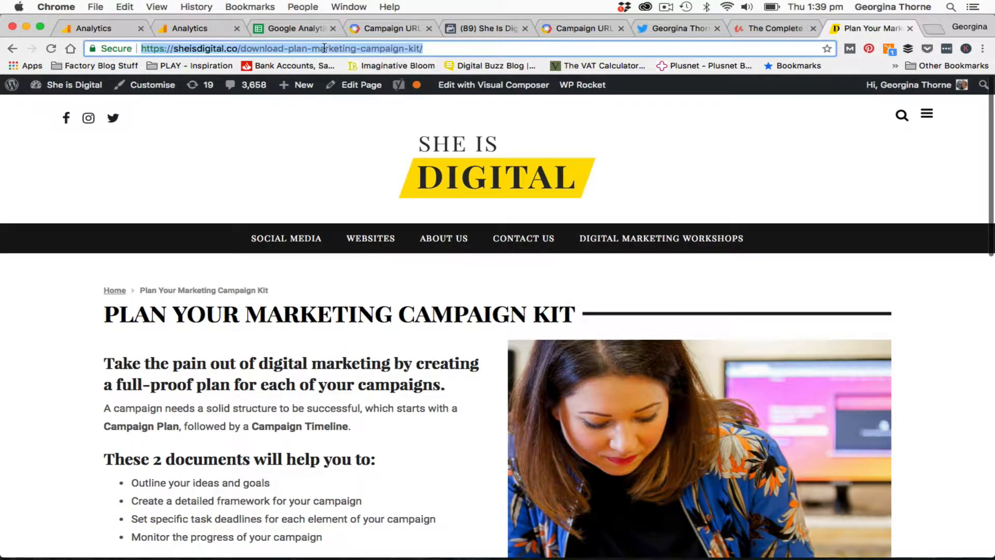
click(597, 29)
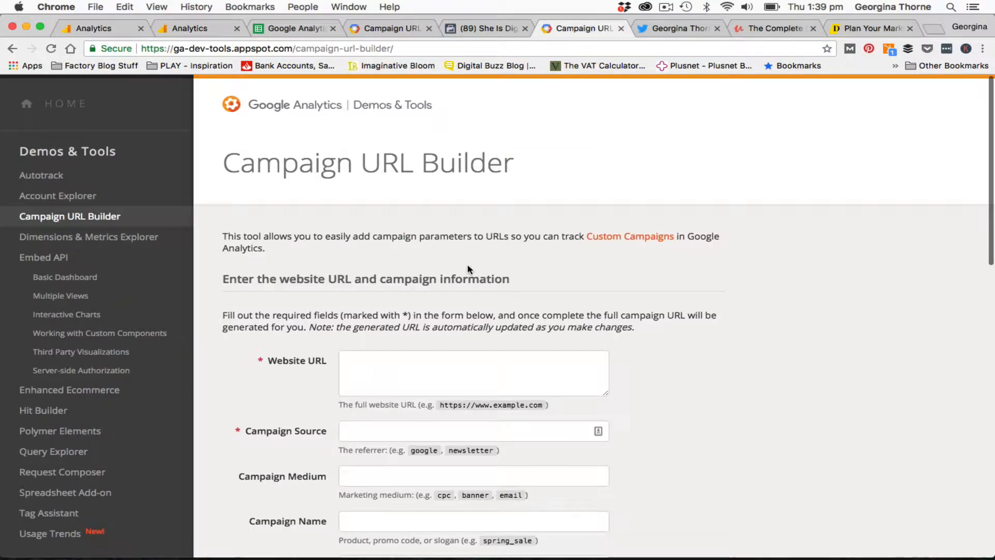
click(399, 360)
key(super+v)
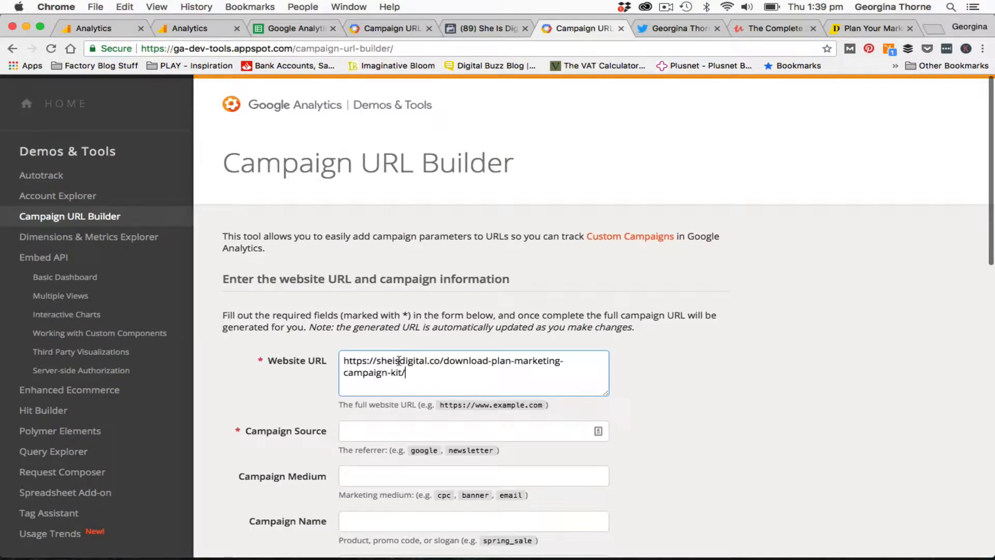
Set the campaign source to Twitter in the Campaign URL Builder
scroll(695, 429, down, 2)
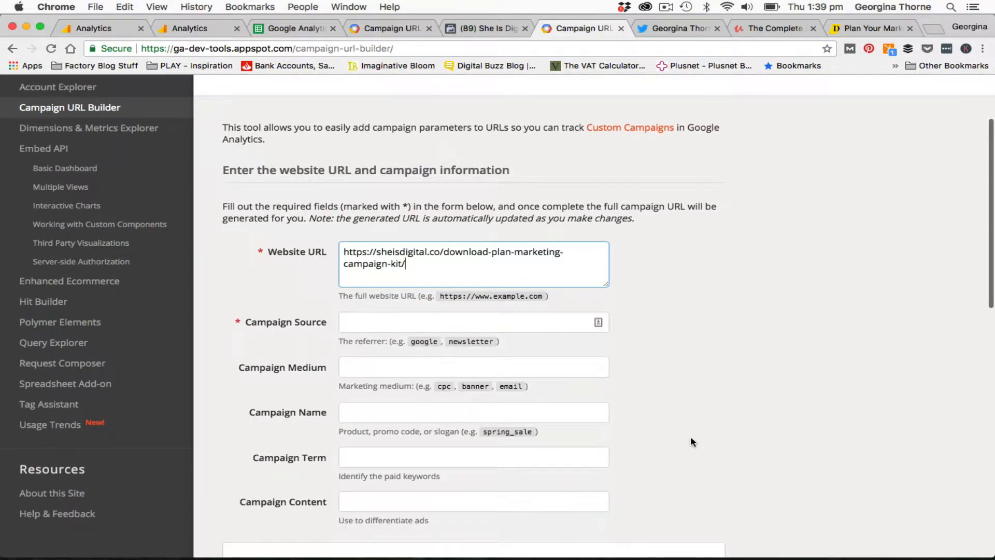
scroll(692, 436, down, 1)
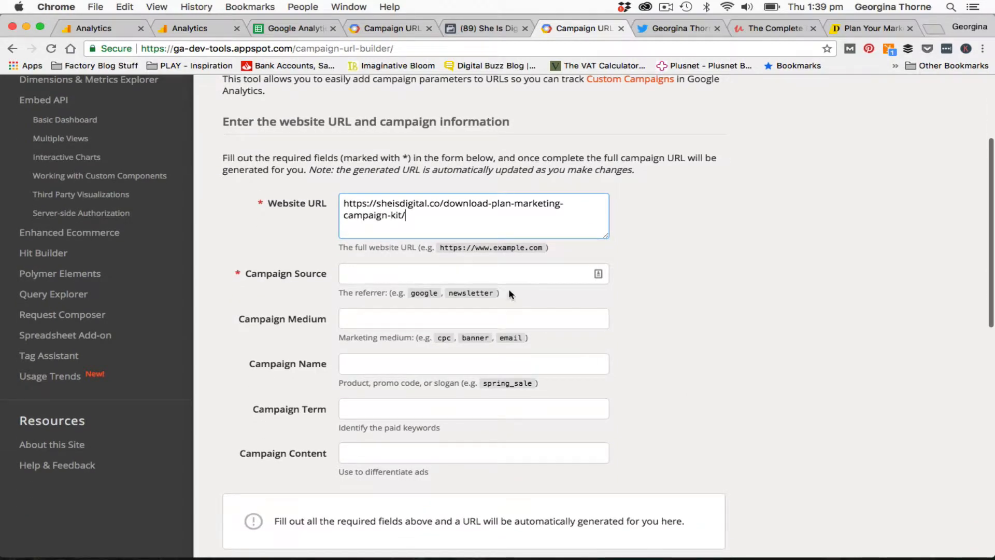
click(449, 273)
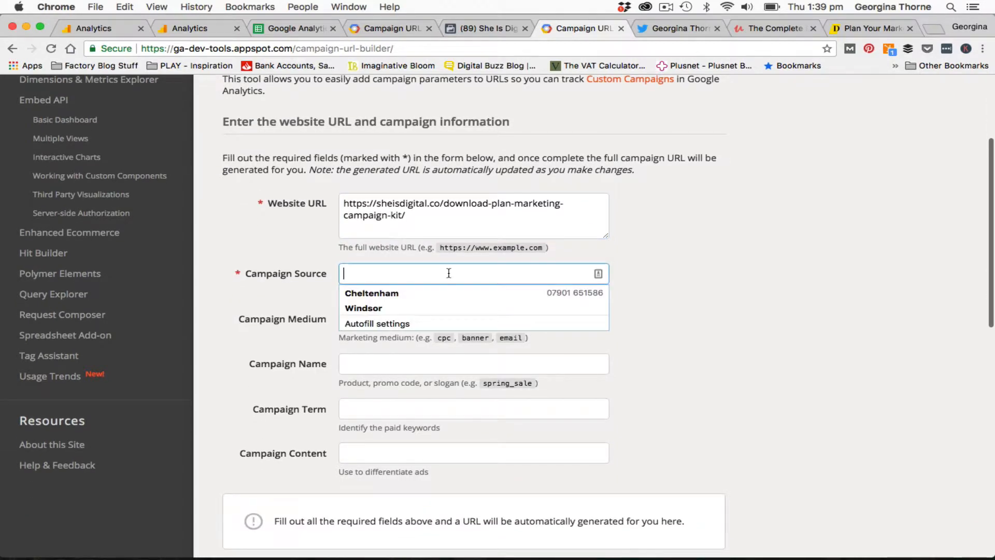
text(Twitter)
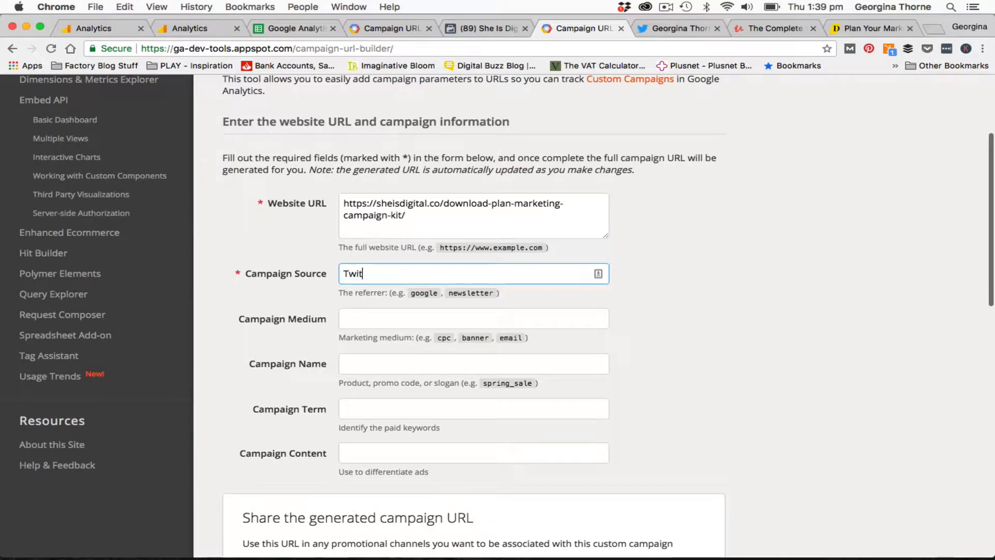
Set the campaign medium to Tweet and the campaign name to 14/6/18
click(433, 318)
text(Tweet)
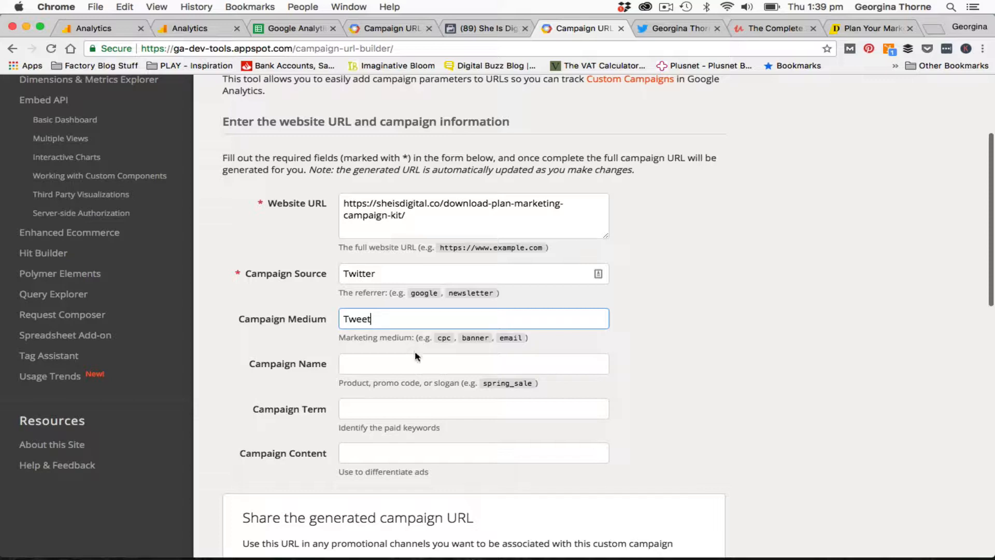
click(379, 361)
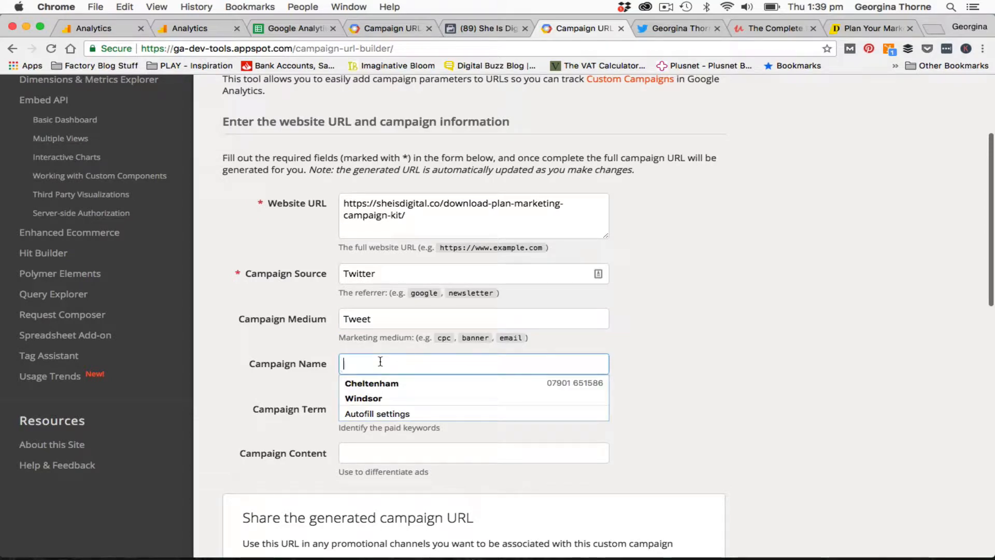
text(14/6/18)
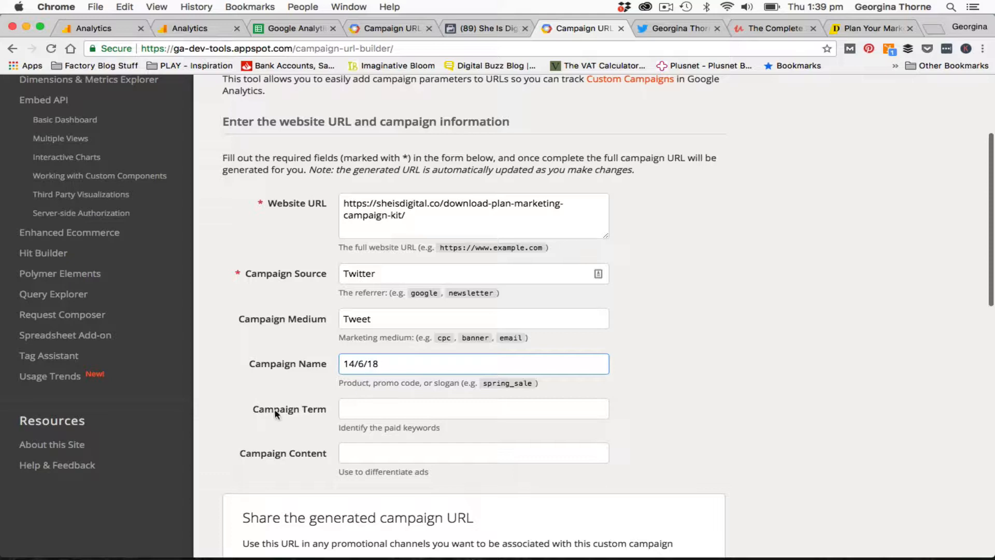
Convert the generated campaign URL into a short link and select the short link
scroll(654, 428, down, 5)
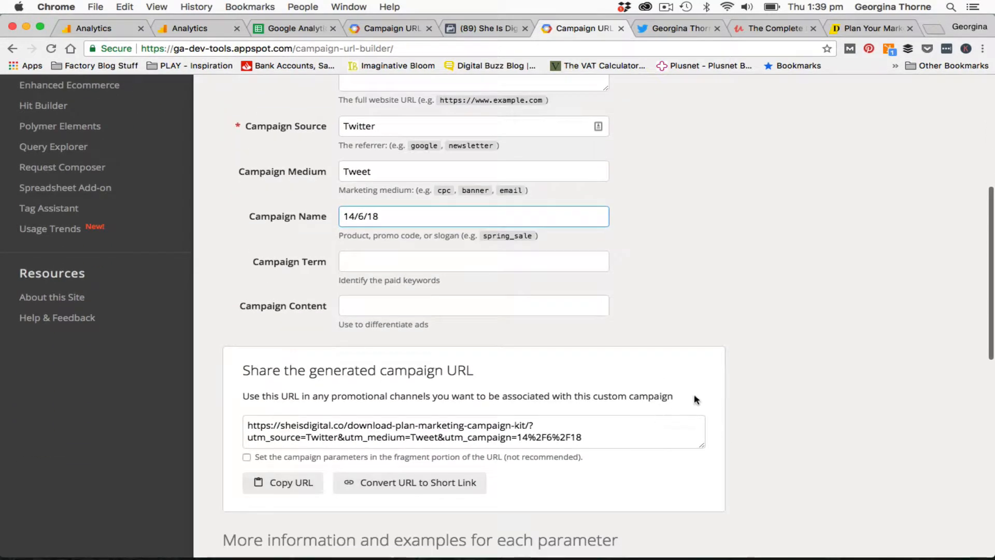
scroll(771, 420, down, 3)
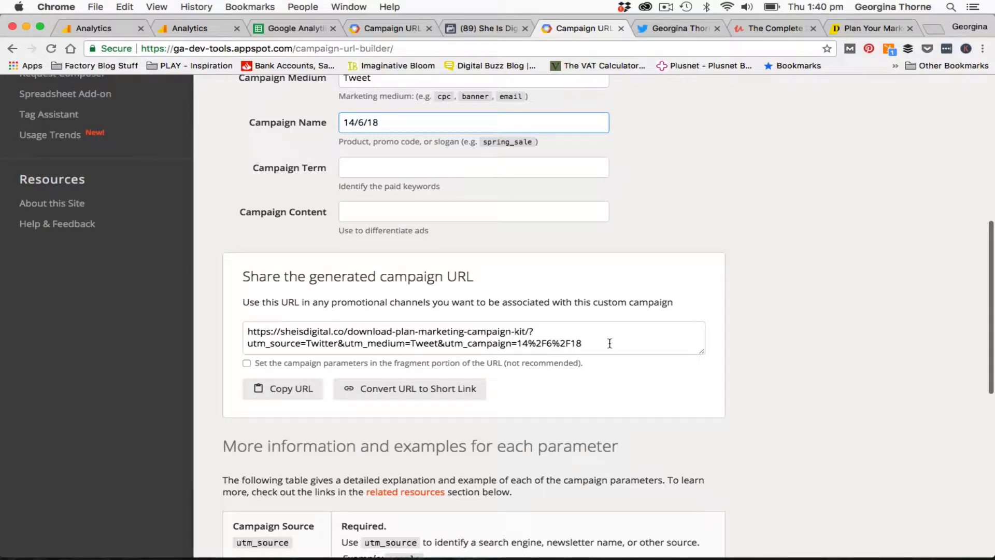
scroll(396, 337, up, 1)
scroll(395, 338, down, 2)
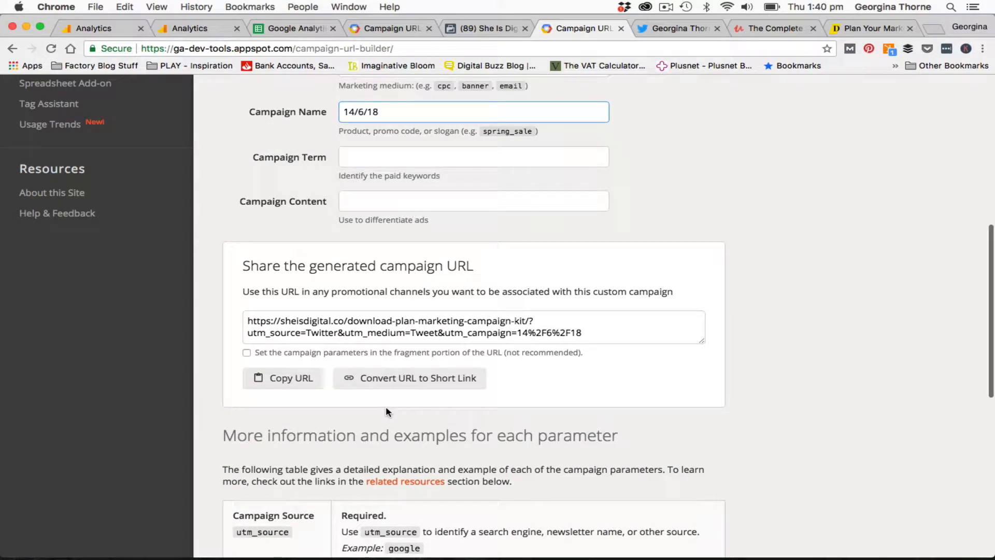
click(405, 384)
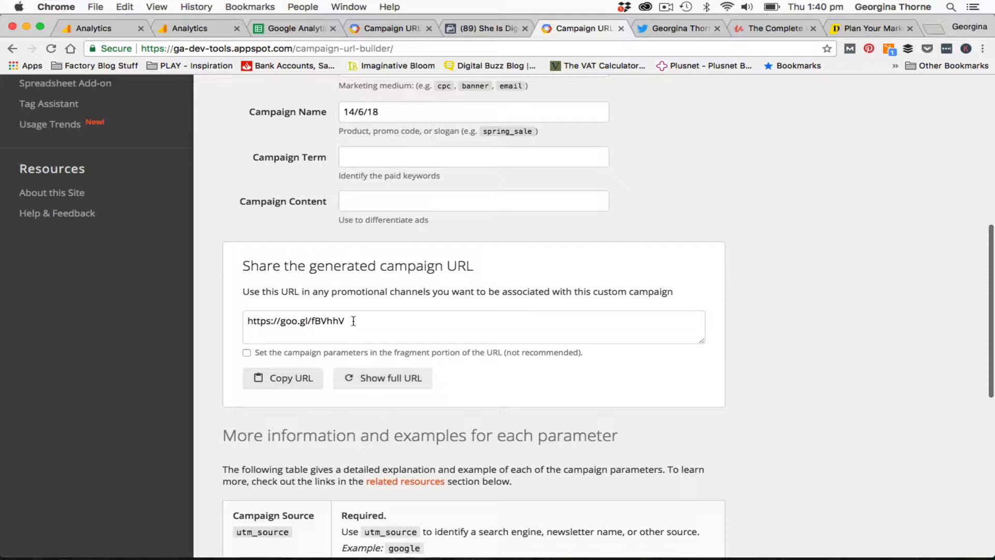
drag(353, 322, 246, 321)
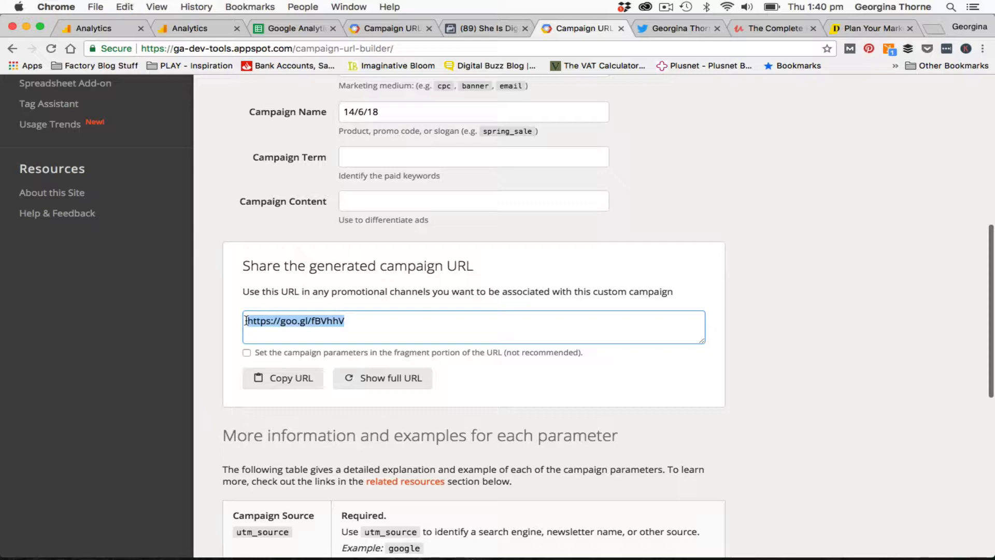
Open a new tweet composer on the She is Digital Twitter profile
click(683, 29)
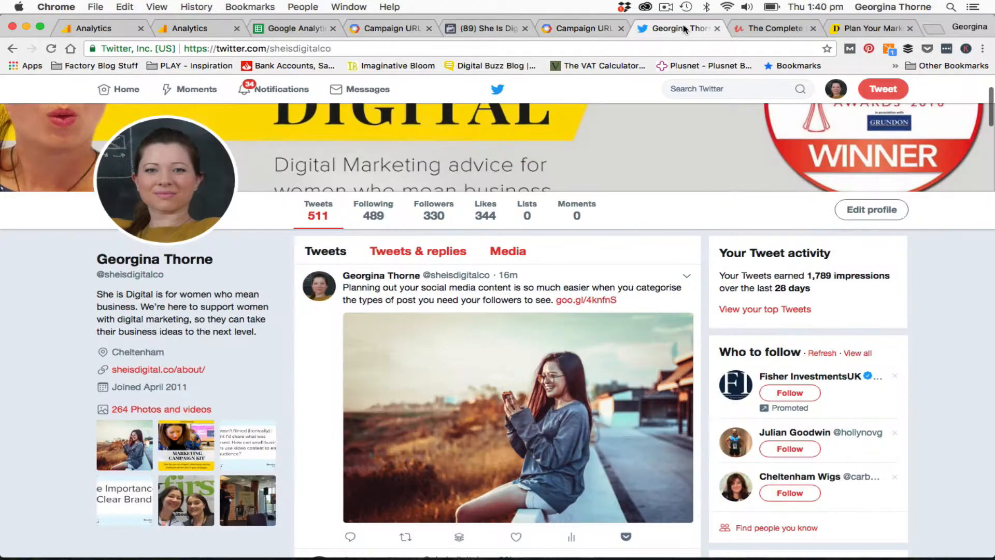
scroll(586, 332, up, 3)
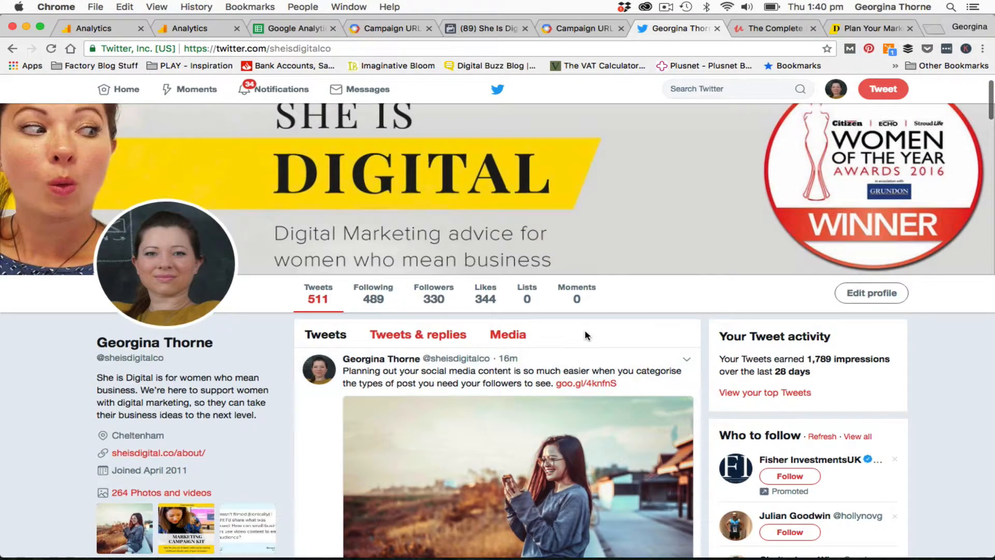
click(881, 91)
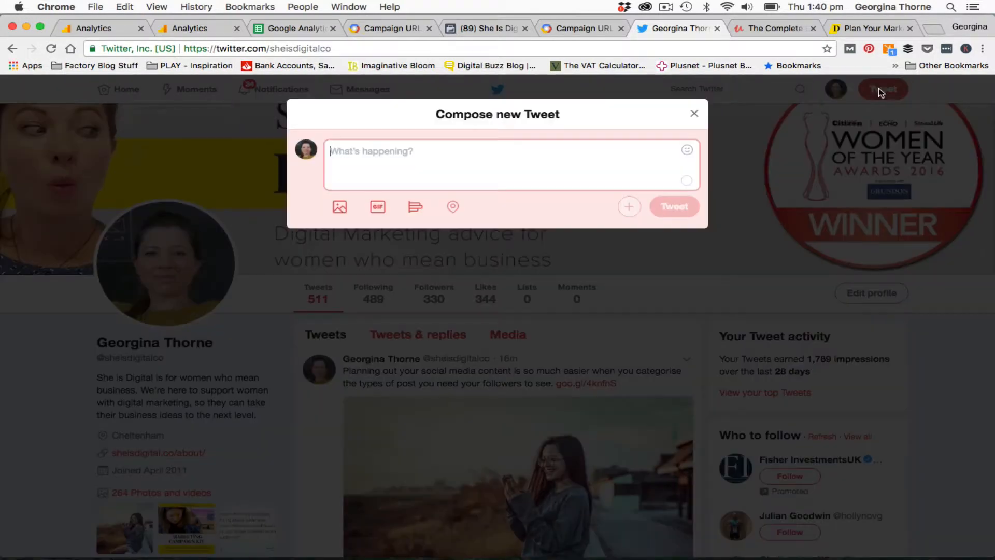
click(340, 208)
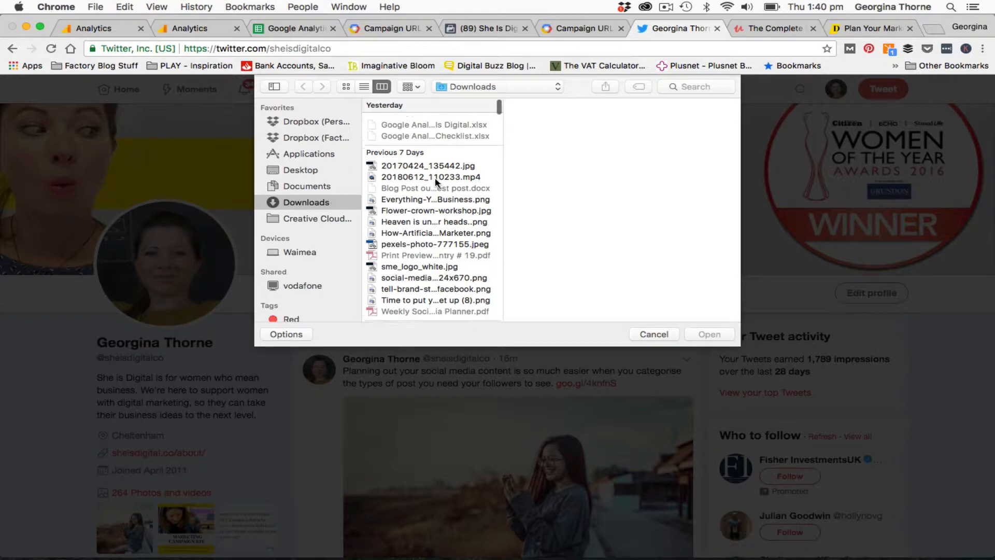
scroll(440, 208, down, 3)
click(426, 262)
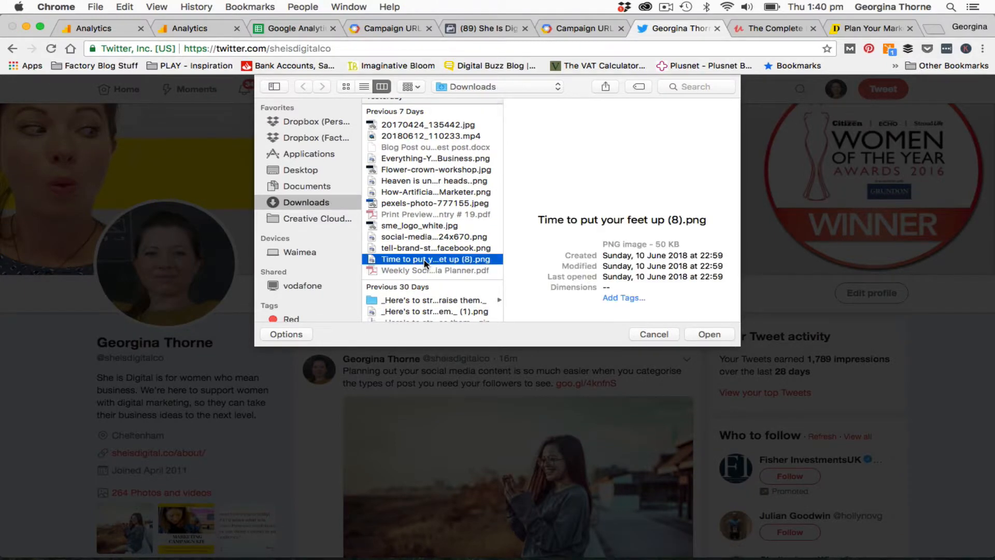
click(426, 249)
click(426, 238)
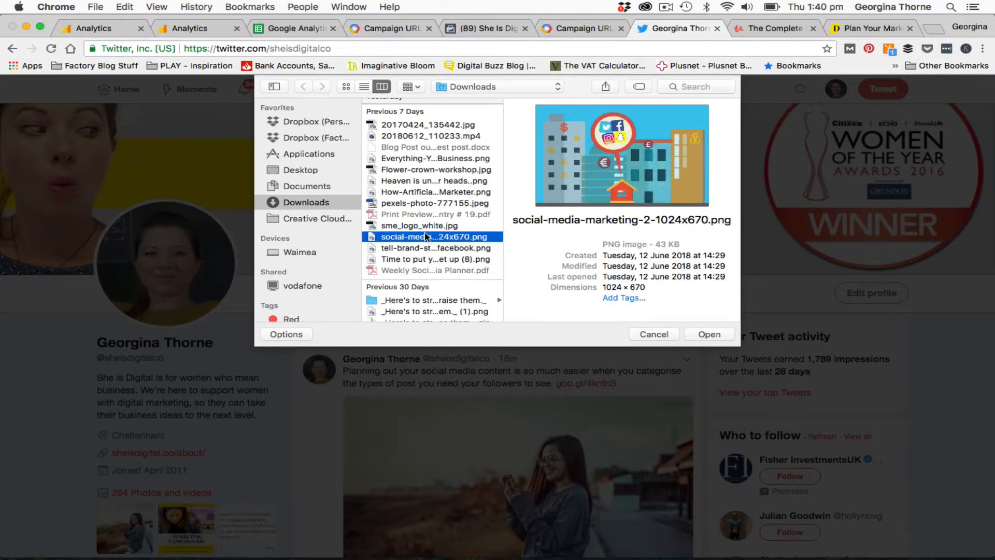
click(426, 226)
click(429, 124)
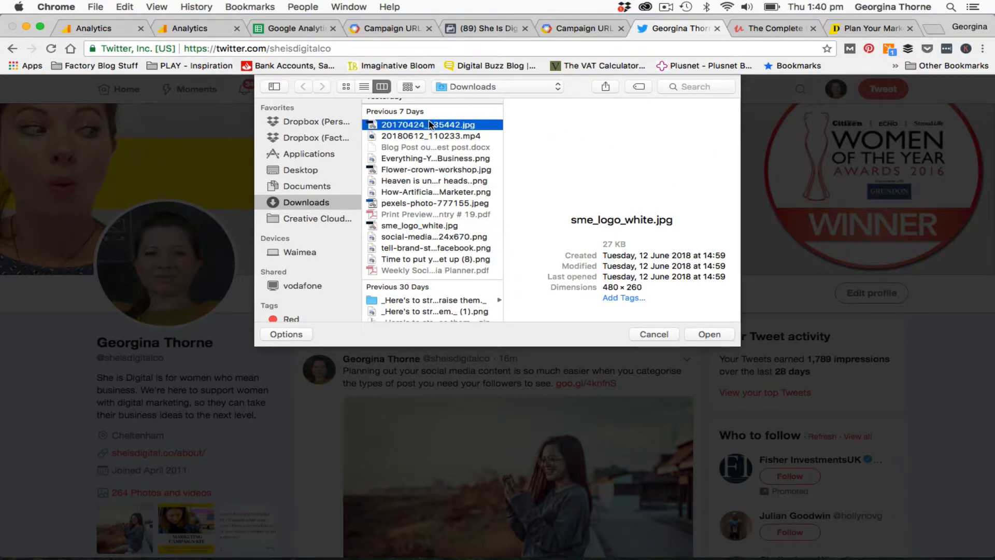
click(429, 136)
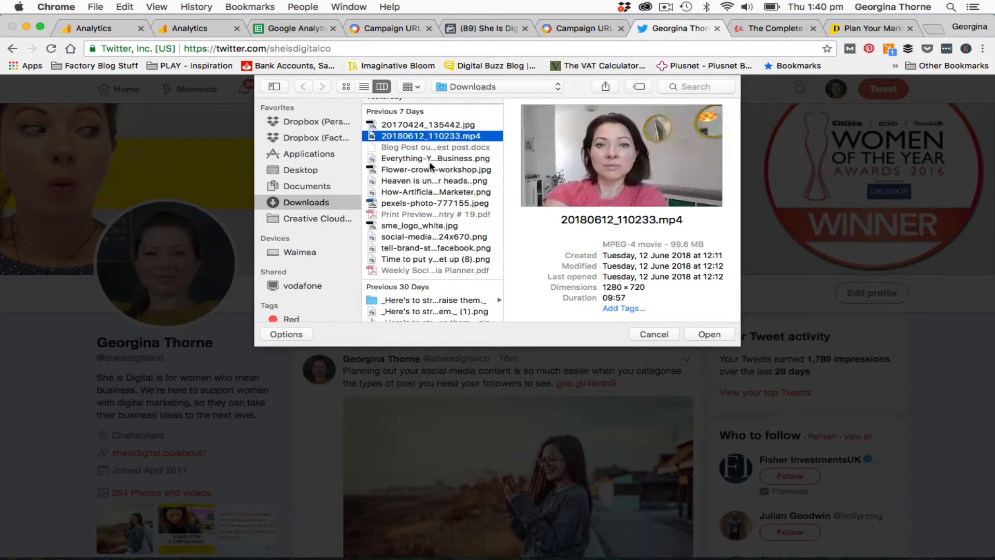
click(429, 159)
click(430, 179)
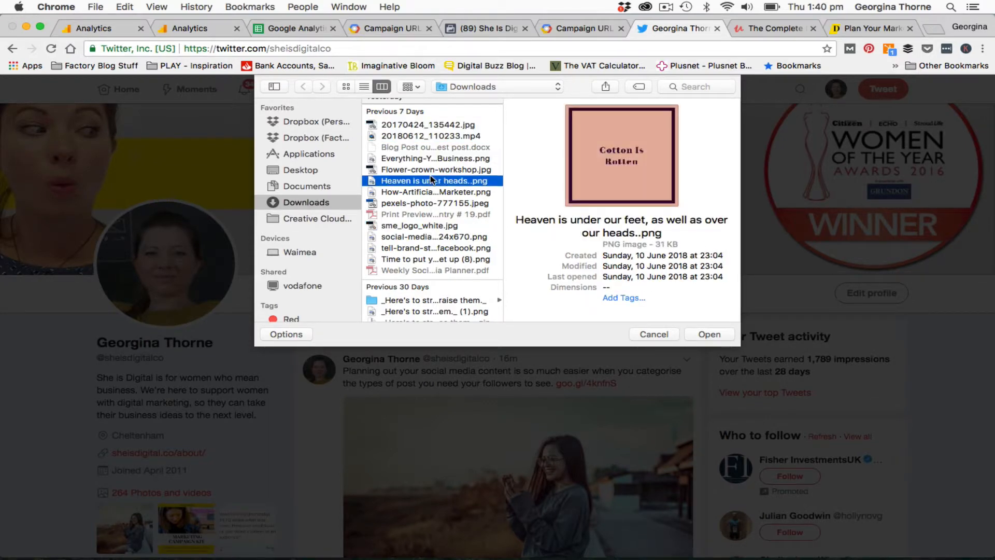
click(657, 336)
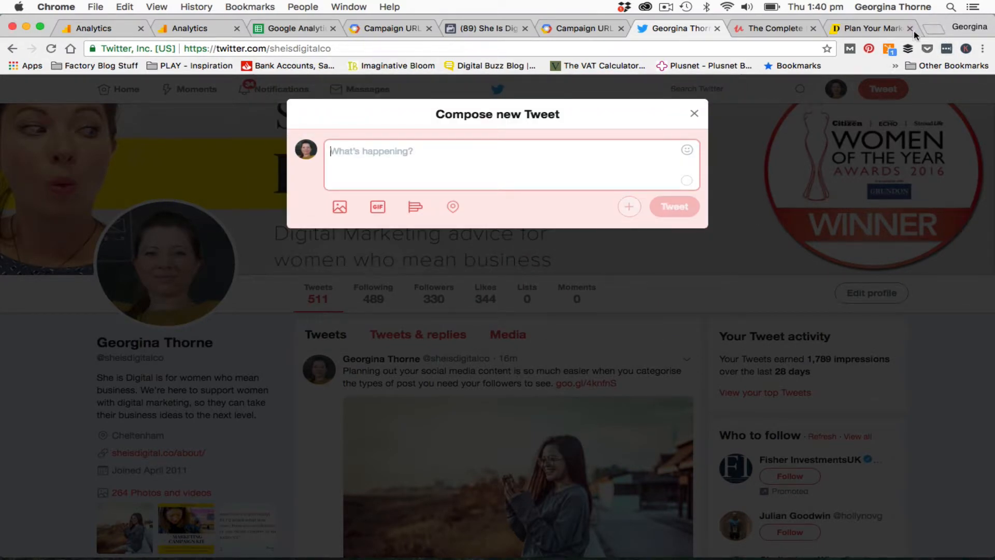
Open canva.com in a new tab and open the Marketing Campaign Kit design
click(937, 30)
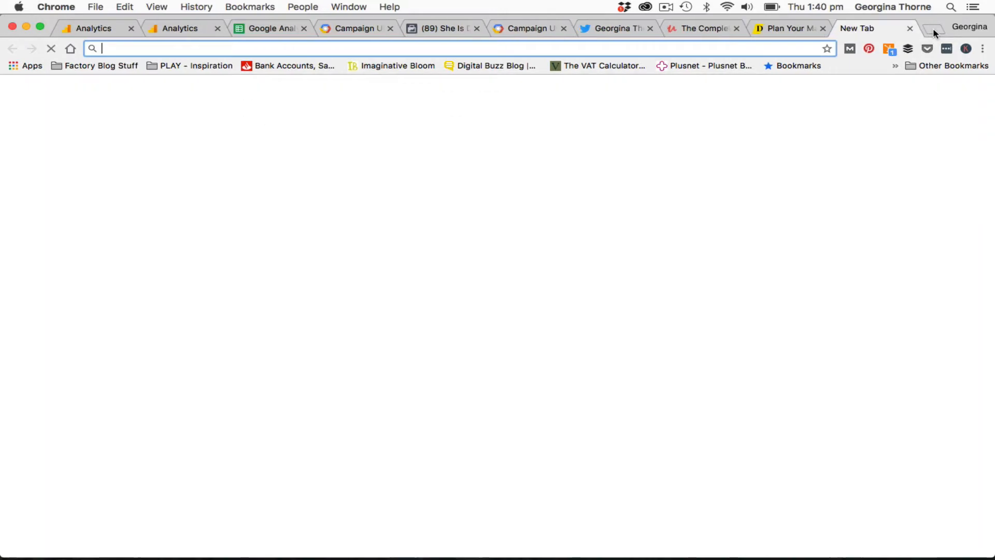
text(canva.com)
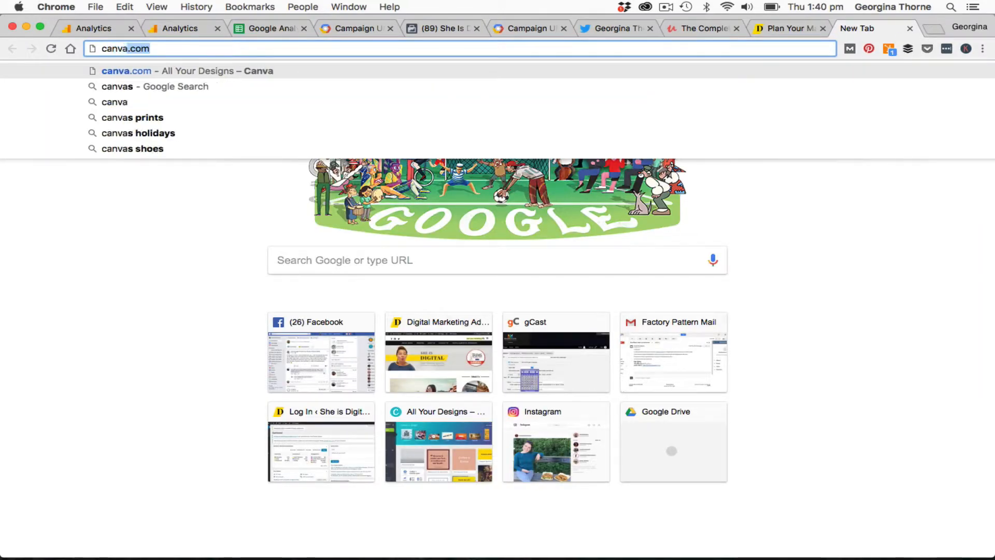
key(Return)
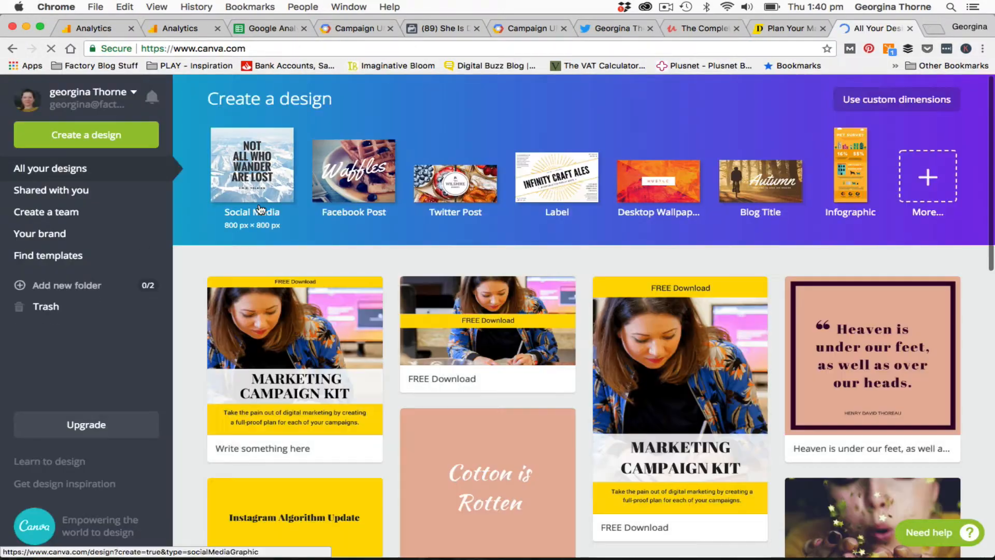
scroll(328, 354, down, 2)
click(328, 355)
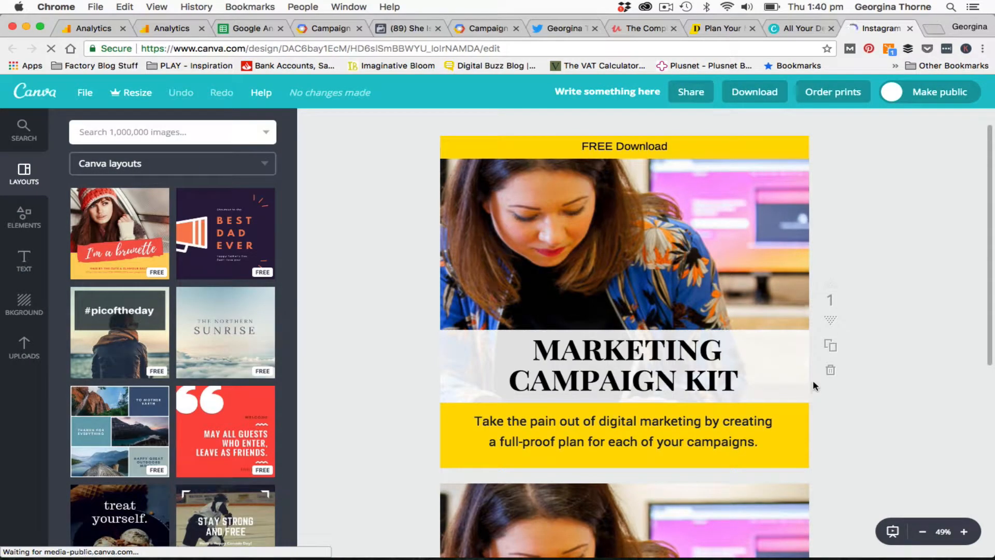
Download page 1 of the Marketing Campaign Kit design as a PNG
click(749, 91)
click(698, 307)
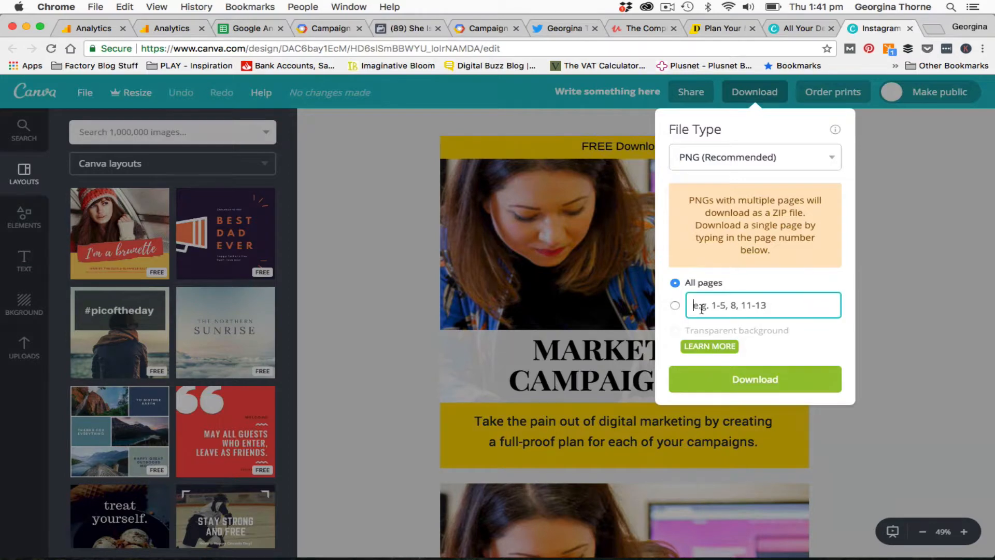
text(1)
click(746, 378)
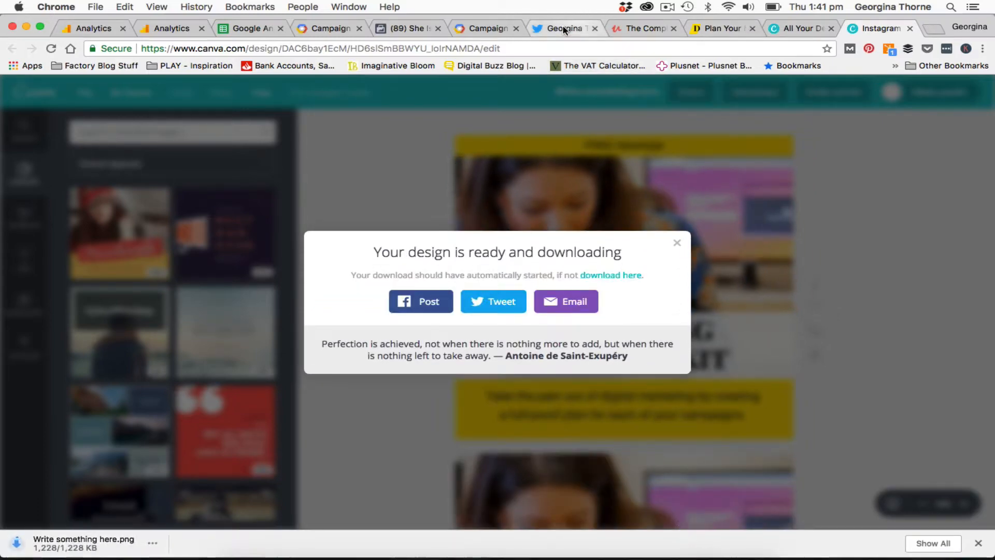
Attach the downloaded Write something here.png image to the new tweet and paste the short campaign link into it
click(565, 29)
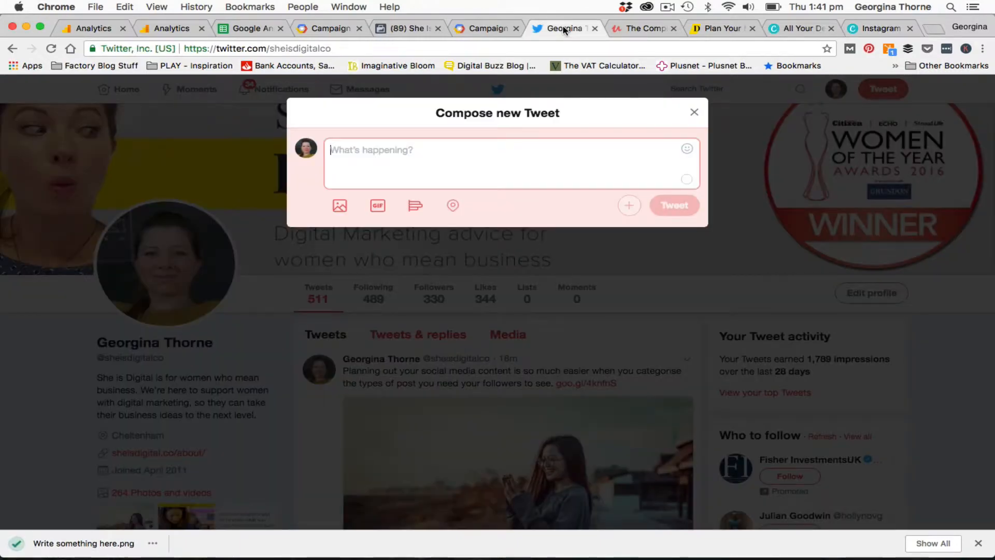
click(340, 206)
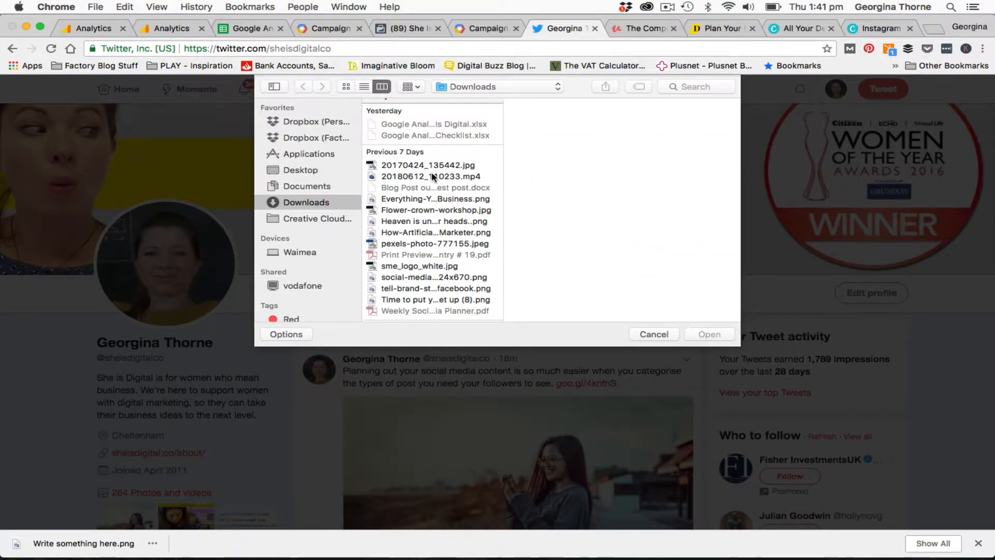
click(440, 120)
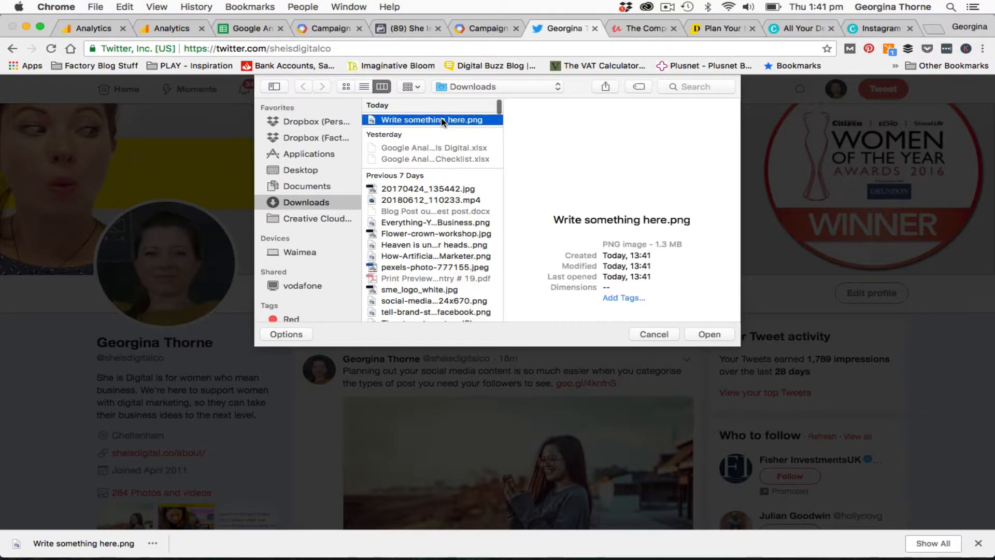
click(709, 333)
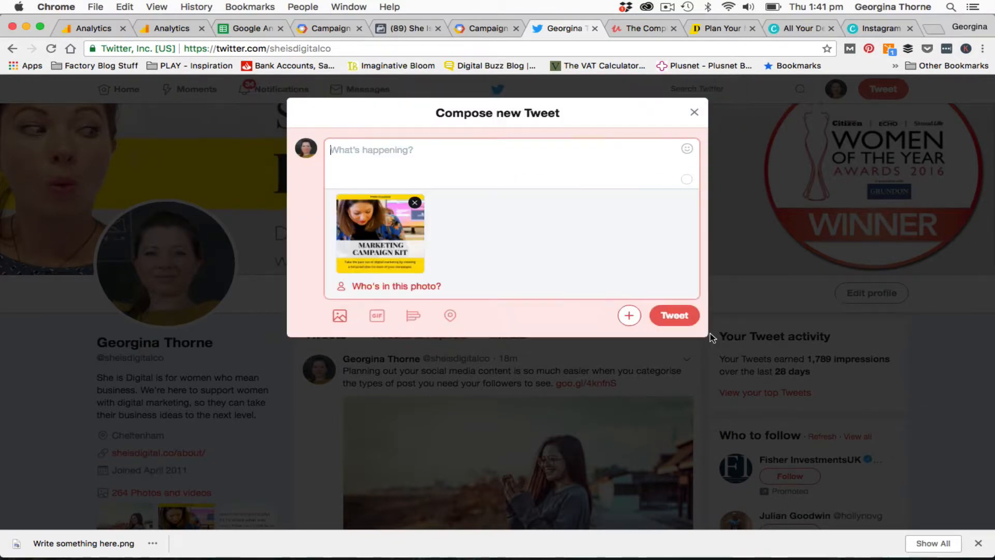
text(https://goo.gl/fBVhhV)
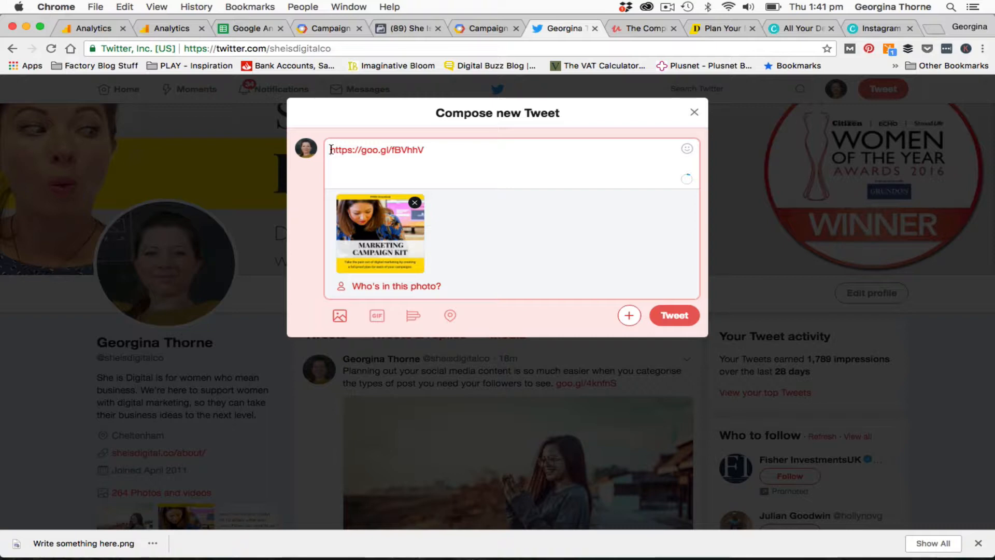
Copy the campaign kit page's headline sentence and paste it into the tweet before the short link
click(711, 31)
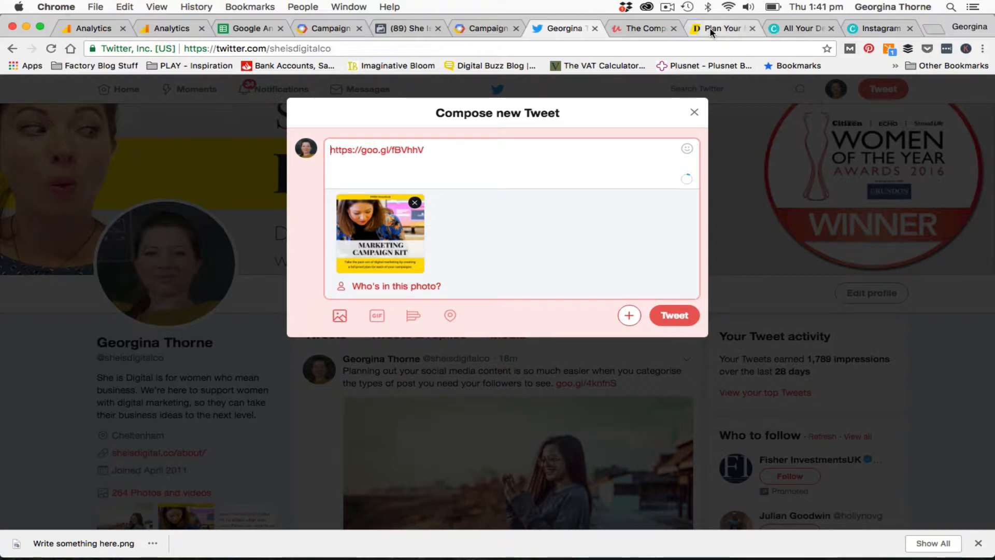
drag(106, 363, 461, 380)
key(super+c)
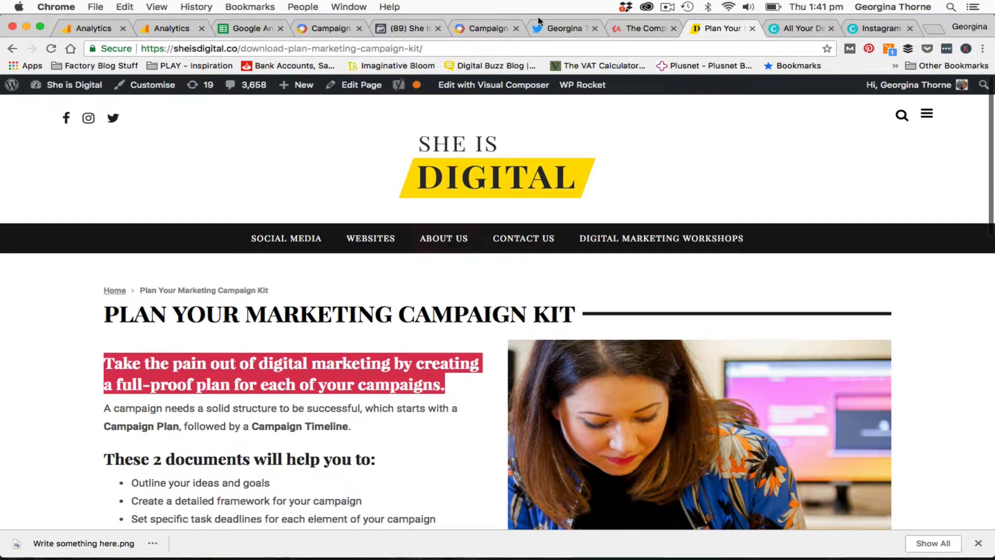
click(575, 27)
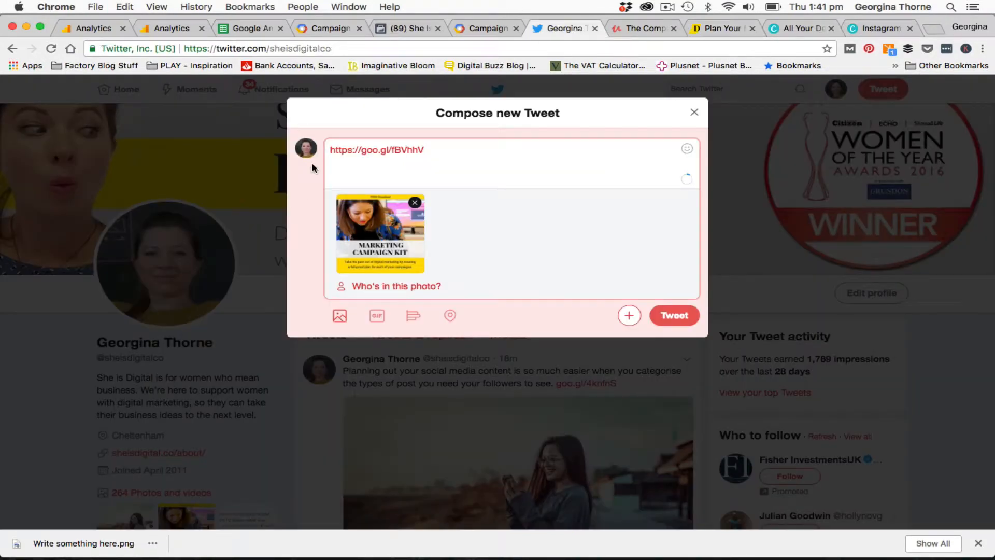
key(super+v)
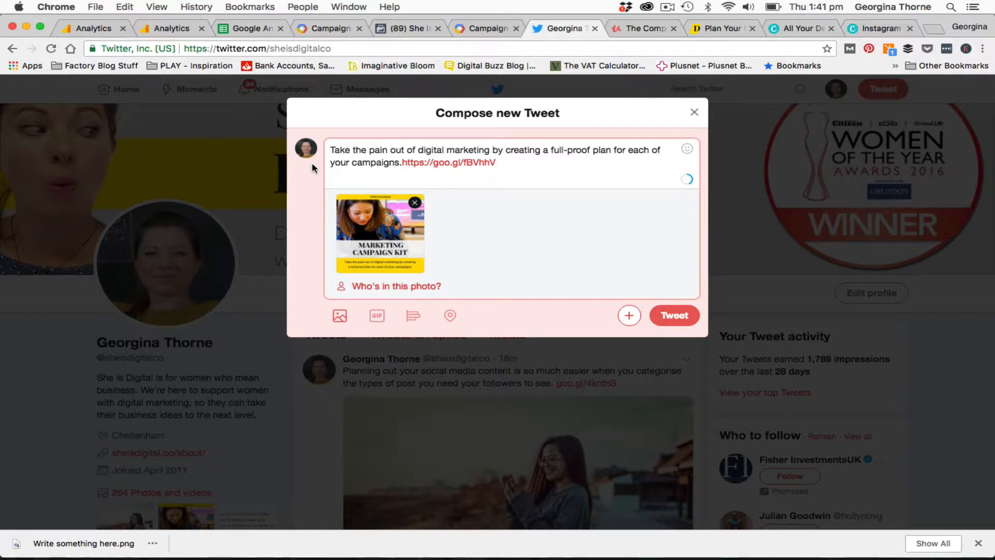
Replace the headline's ending with "Download your copy here:" before the link and post the tweet
key(BackSpace)
text(;)
key(BackSpace)
text(:)
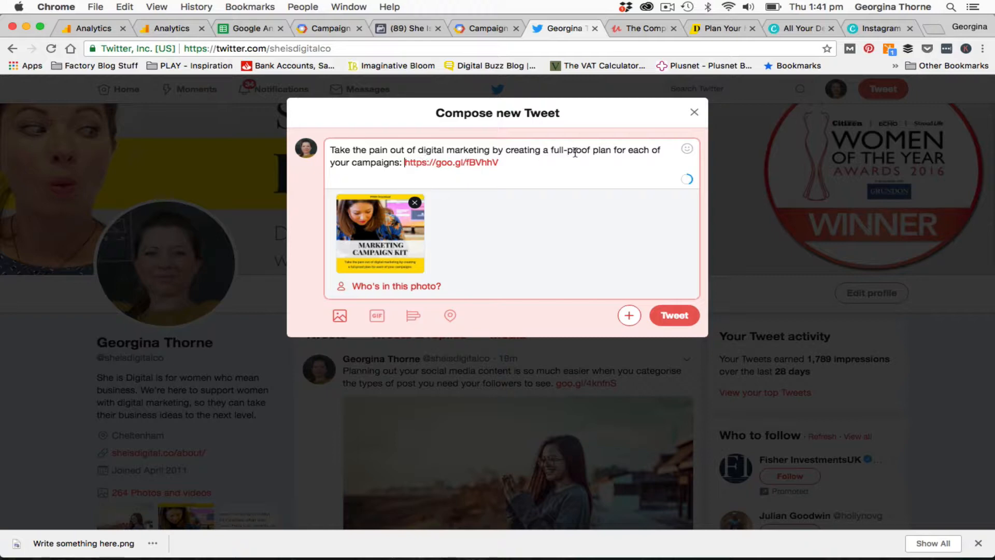
click(399, 163)
text(Download )
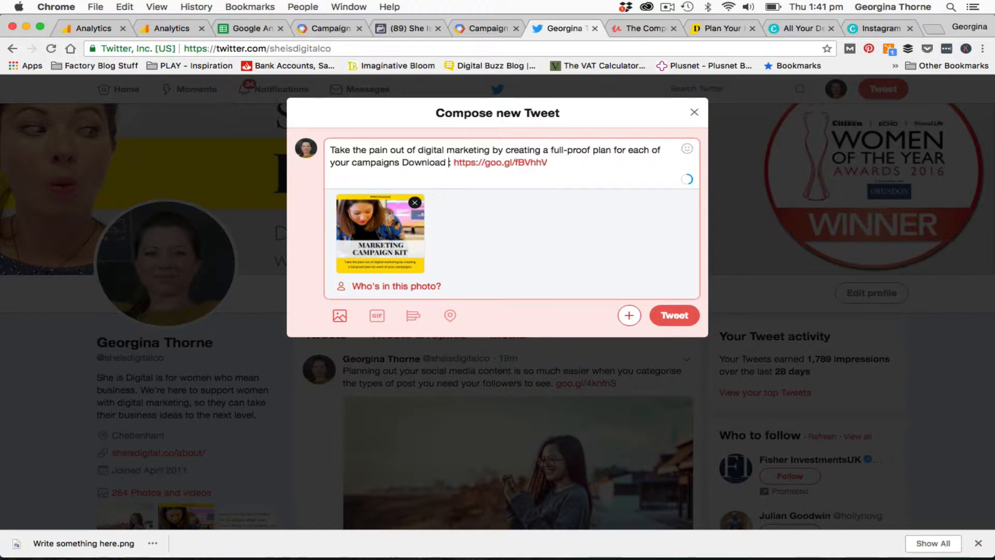
text(your cop )
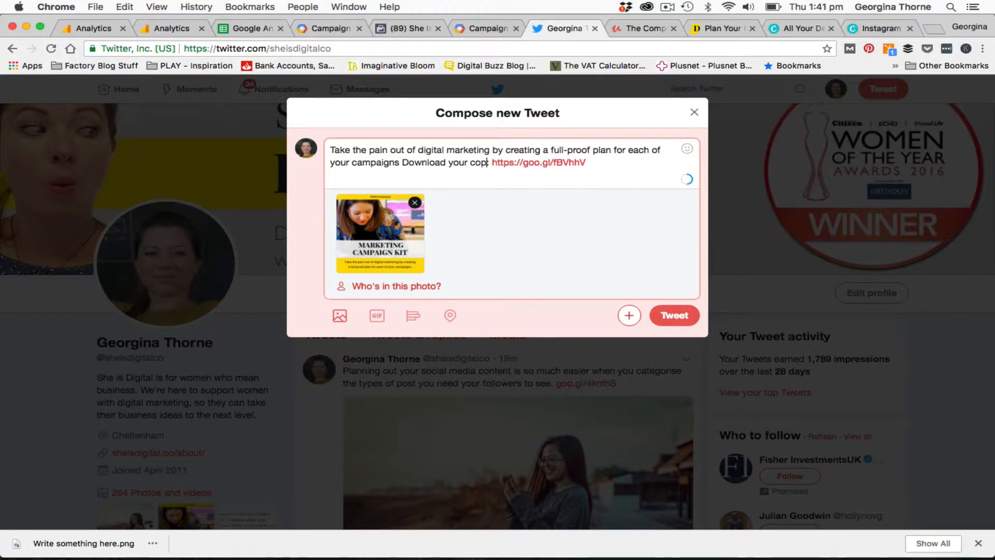
text(y here:)
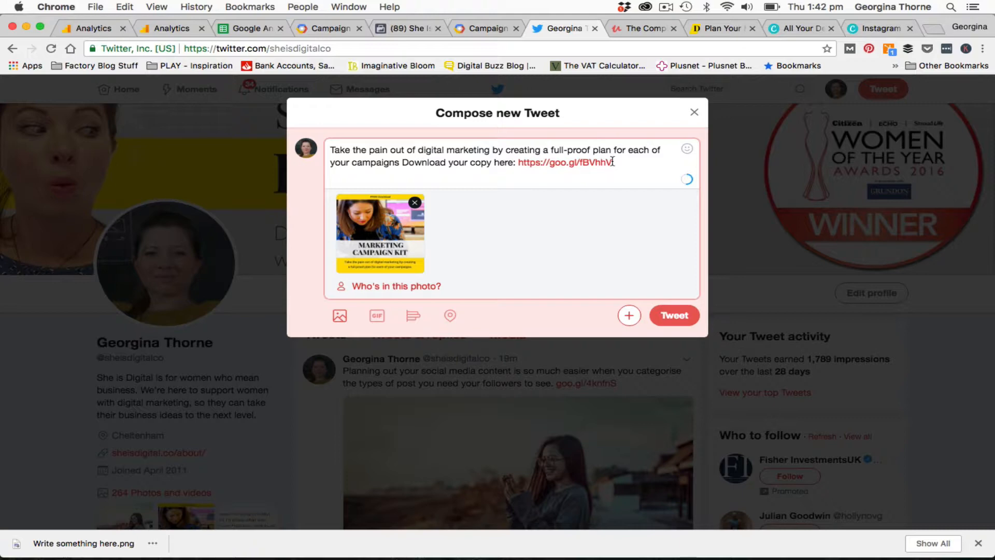
click(681, 316)
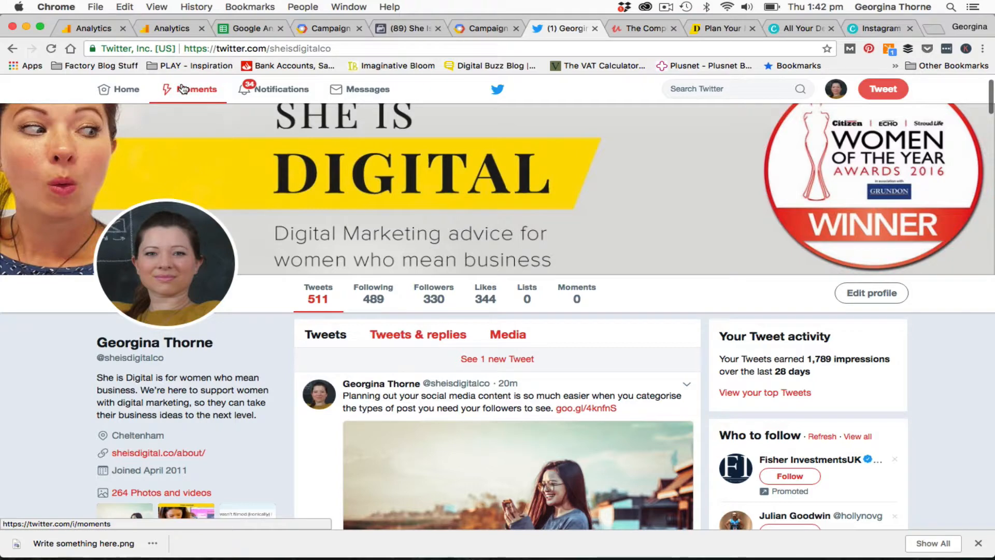
Open the All Campaigns report under Acquisition in Google Analytics and view it by Source
click(171, 28)
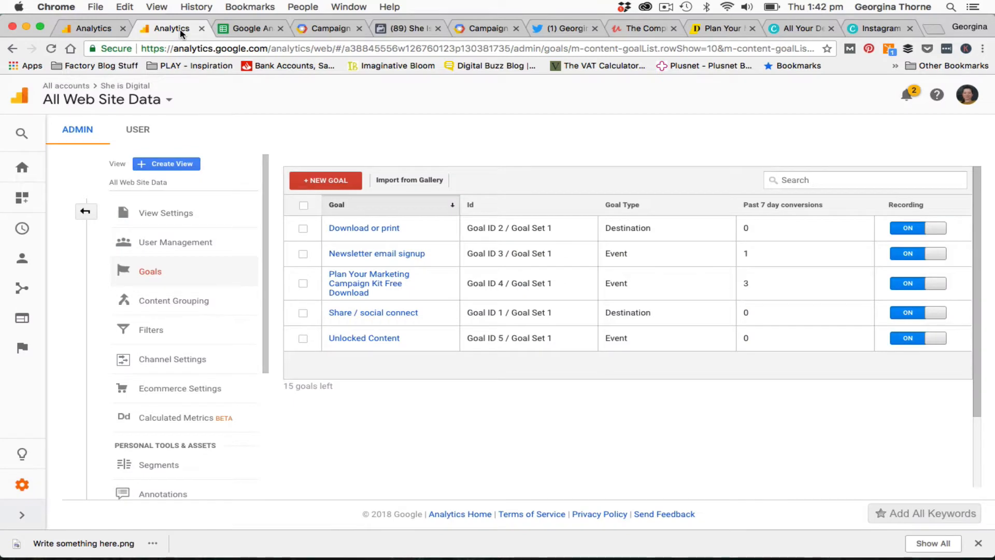
click(22, 288)
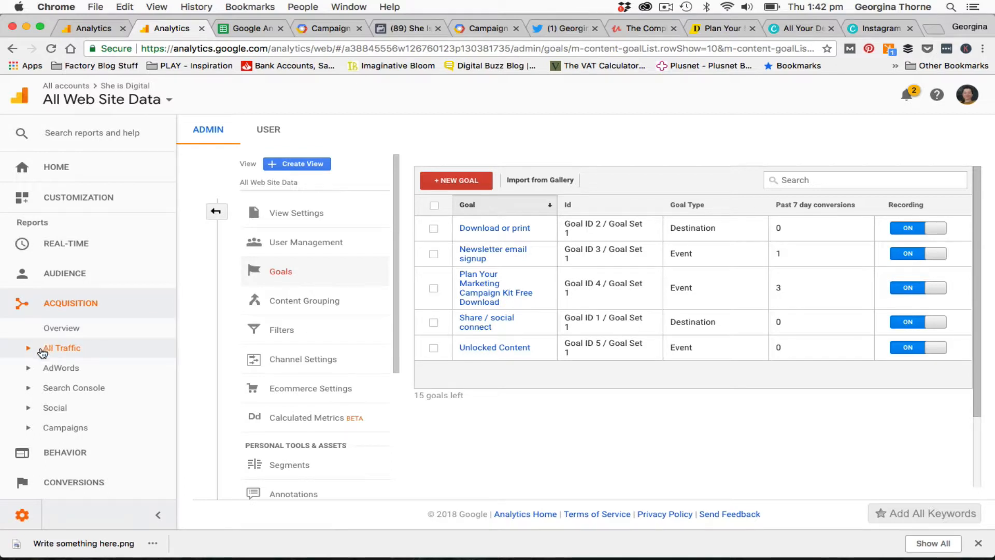
click(32, 431)
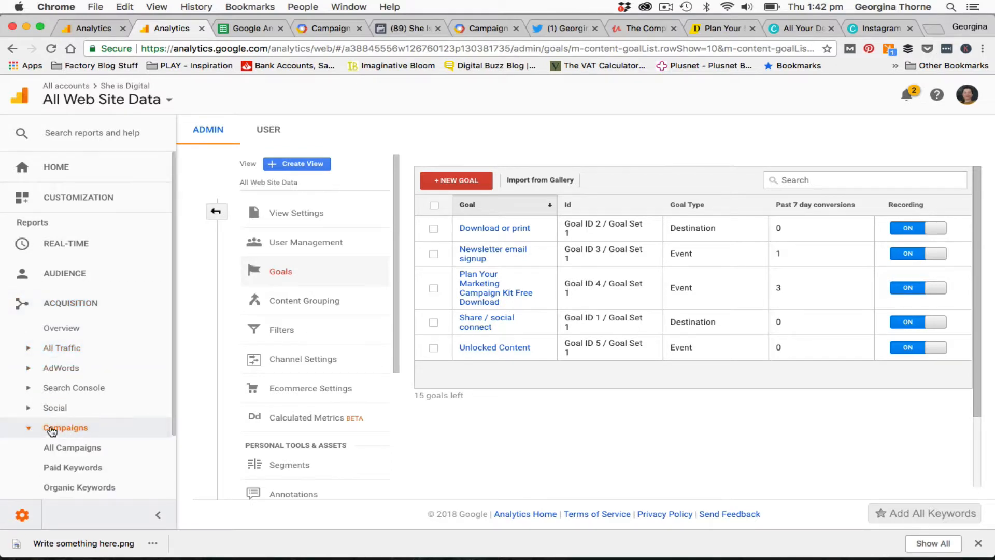
click(77, 370)
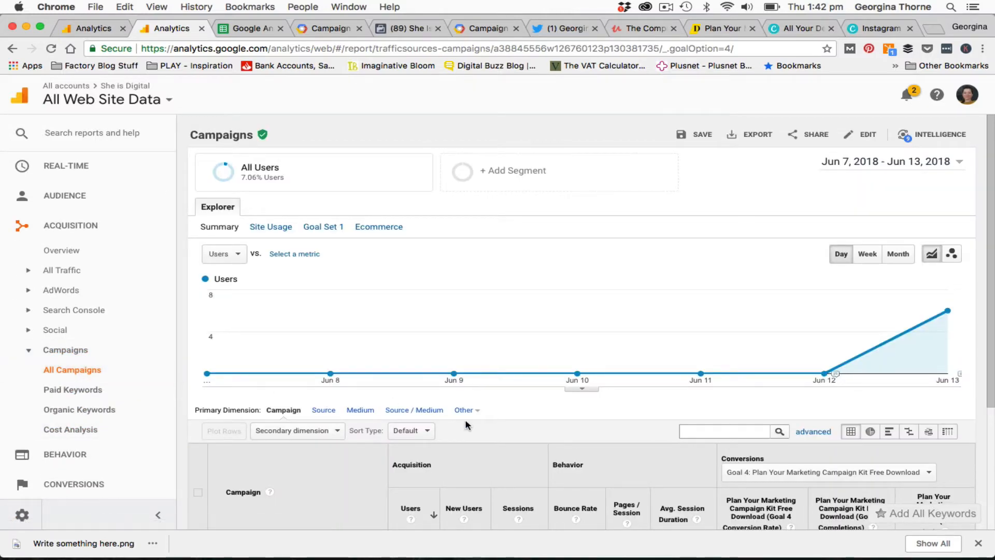
scroll(466, 425, down, 5)
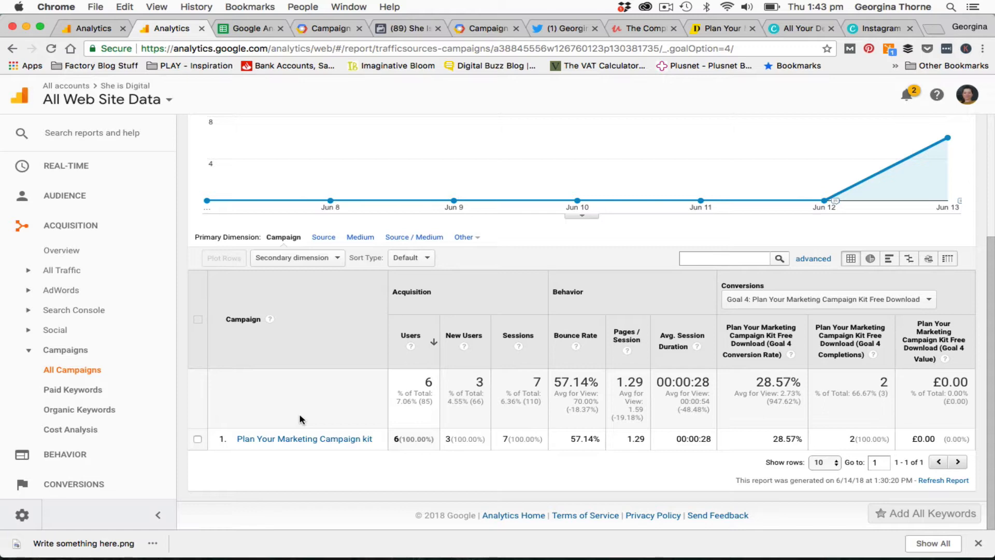
click(322, 239)
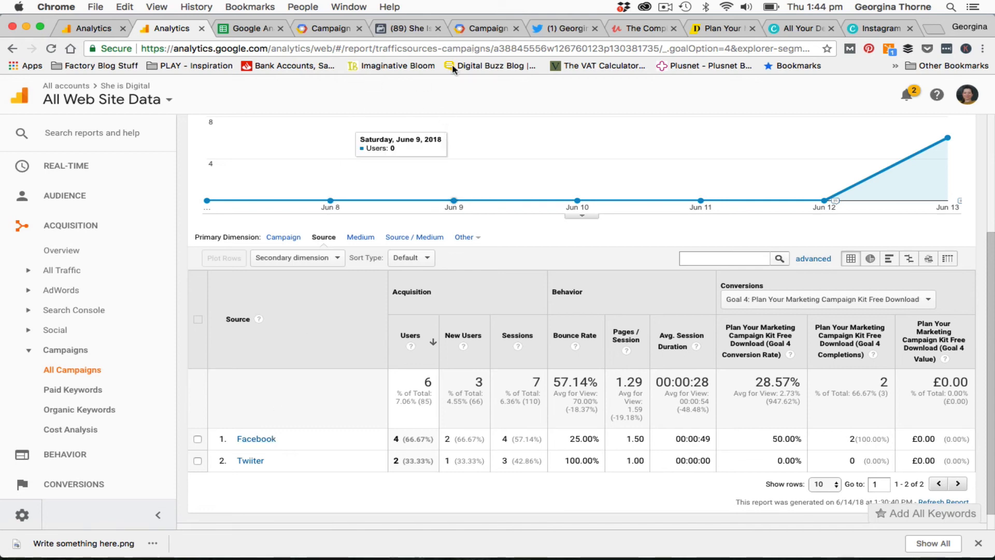
Return to the Campaign URL Builder page and review its filled-in fields
click(477, 30)
scroll(246, 208, up, 8)
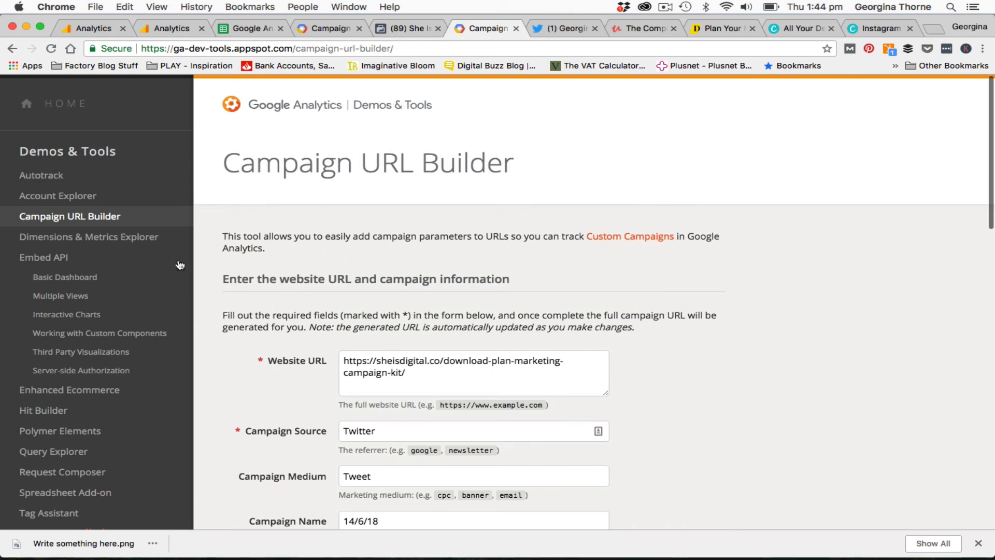
click(664, 7)
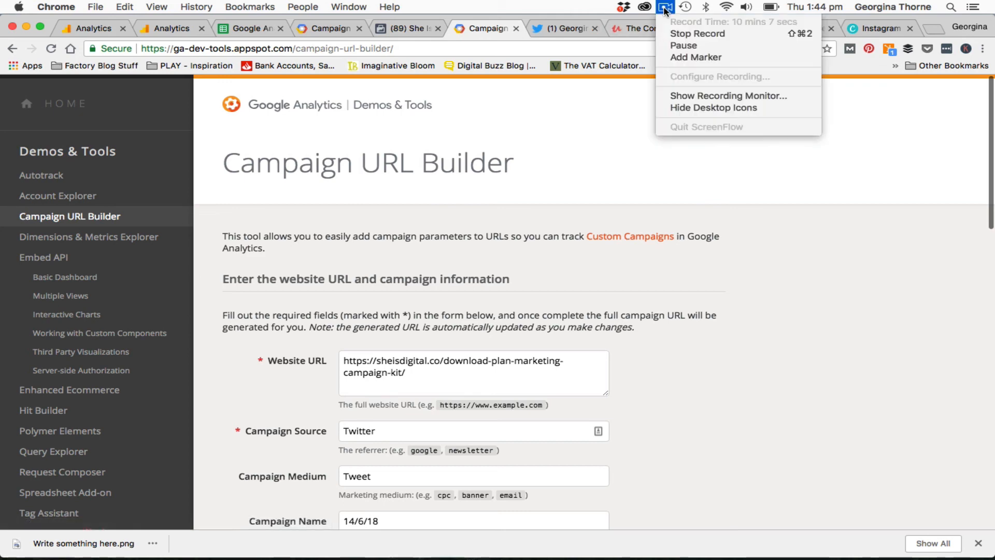